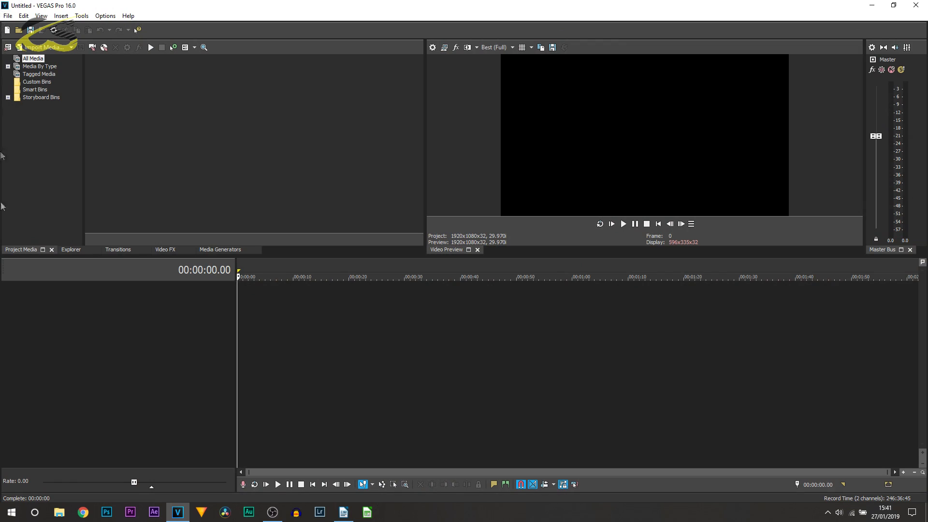
Place a white Solid Color generated media event at the start of the timeline, keeping its default generator settings
{"action": "left_click", "coordinate": [218, 250]}
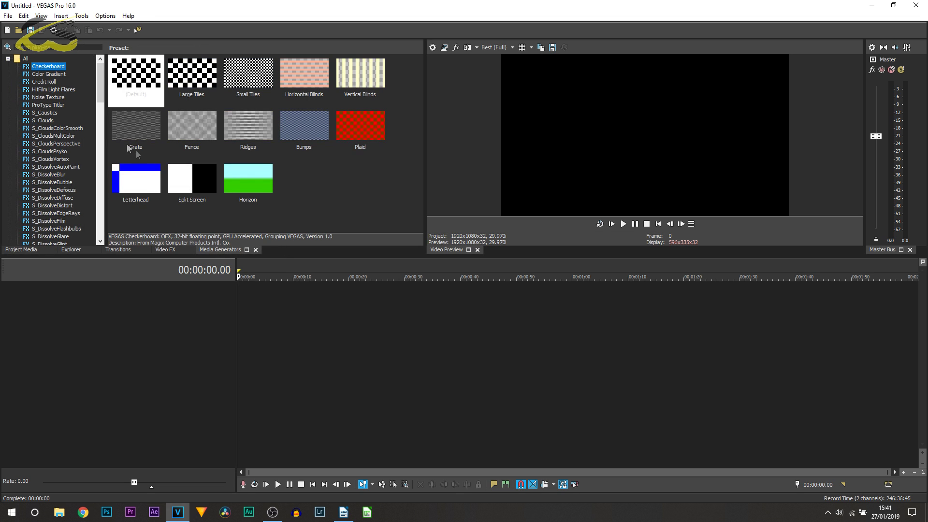
{"action": "scroll", "coordinate": [91, 154], "scroll_direction": "down", "scroll_amount": 10}
{"action": "scroll", "coordinate": [79, 210], "scroll_direction": "down", "scroll_amount": 10}
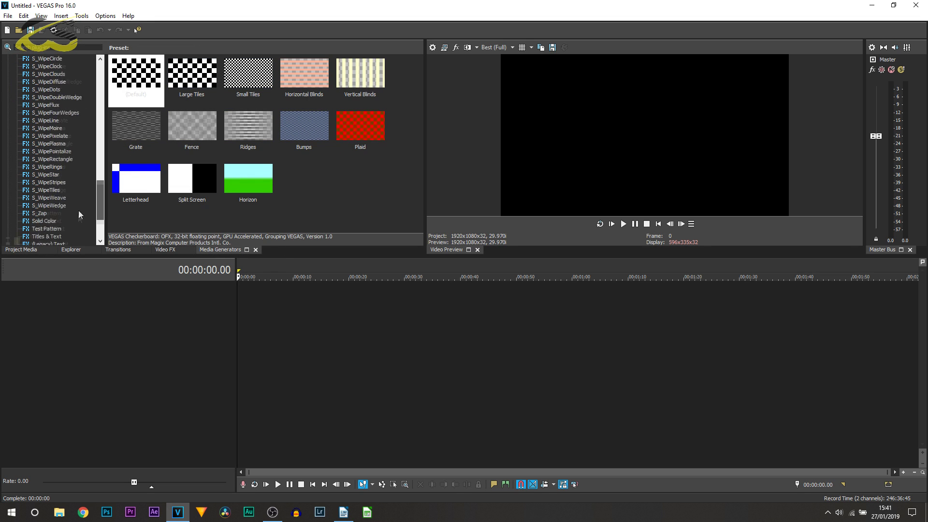
{"action": "left_click", "coordinate": [46, 144]}
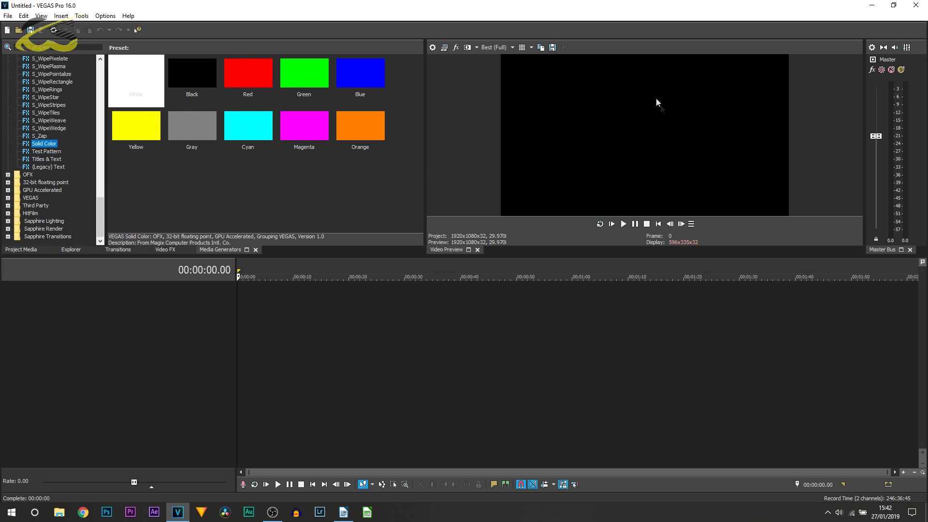
{"action": "left_click_drag", "start_coordinate": [134, 78], "coordinate": [241, 300]}
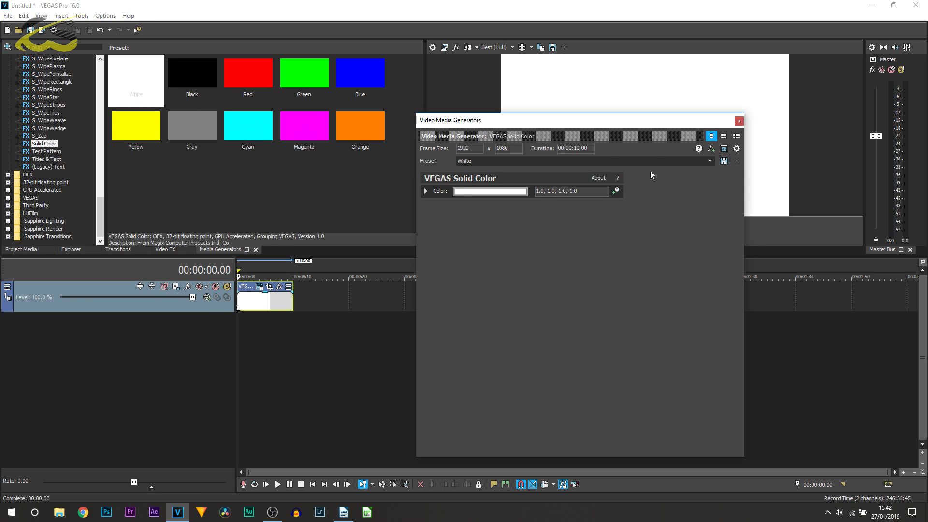
{"action": "left_click", "coordinate": [739, 121]}
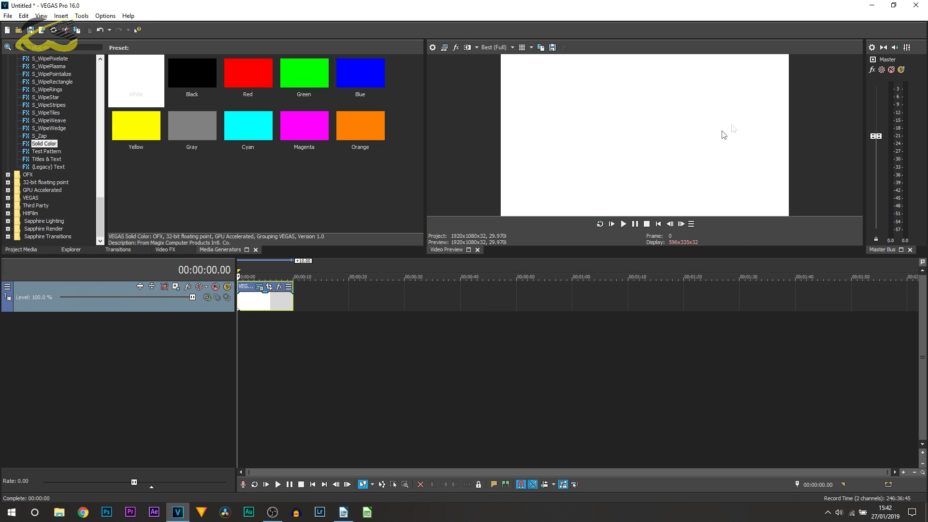
Open Event Pan/Crop for the white solid color event and enable its mask
{"action": "left_click", "coordinate": [269, 287]}
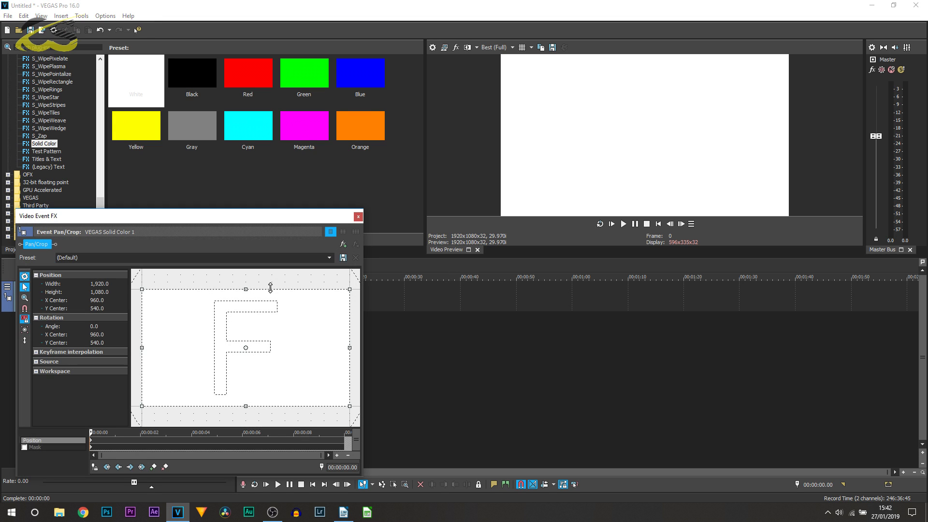
{"action": "left_click", "coordinate": [25, 447]}
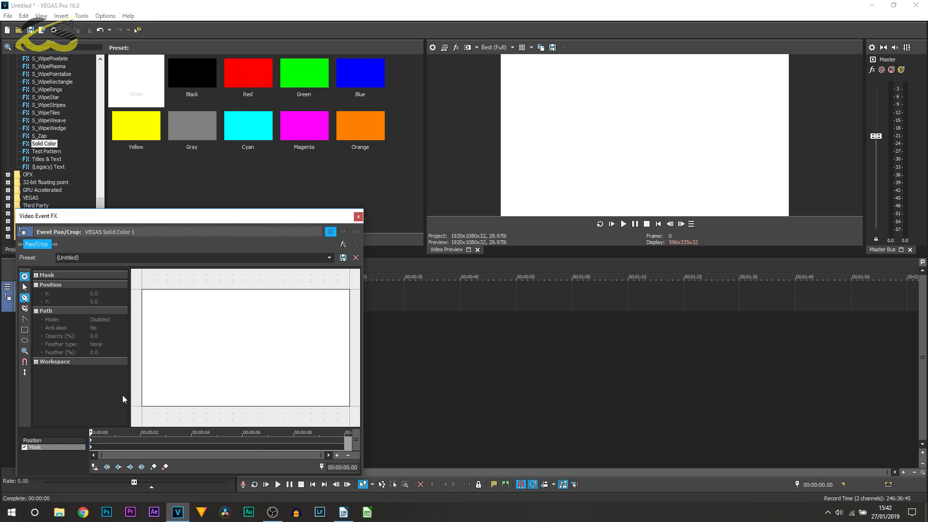
Try a rectangular mask reaching in from the frame's left edge near the bottom, and undo it
{"action": "left_click", "coordinate": [25, 331]}
{"action": "left_click_drag", "start_coordinate": [137, 370], "coordinate": [234, 393]}
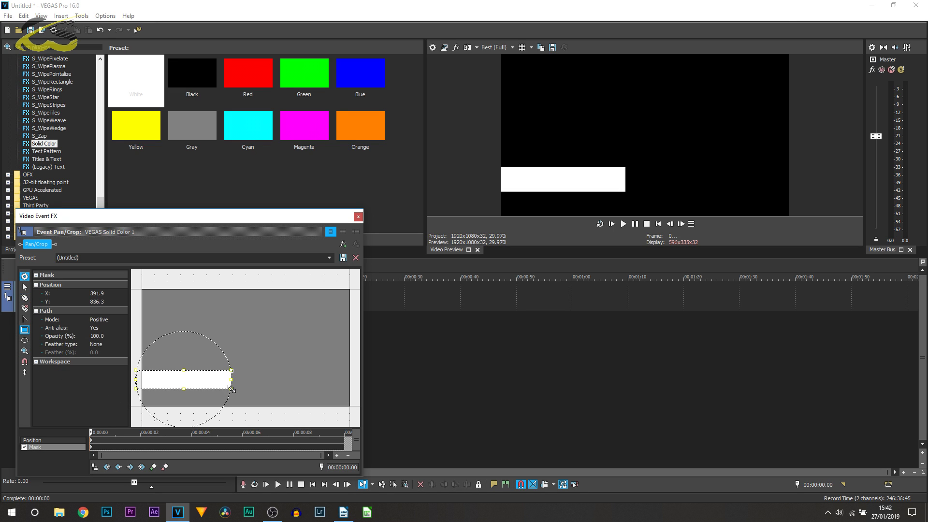
{"action": "key", "text": "ctrl+z"}
Try a circular mask in the lower-left part of the frame, and delete it
{"action": "left_click", "coordinate": [24, 342]}
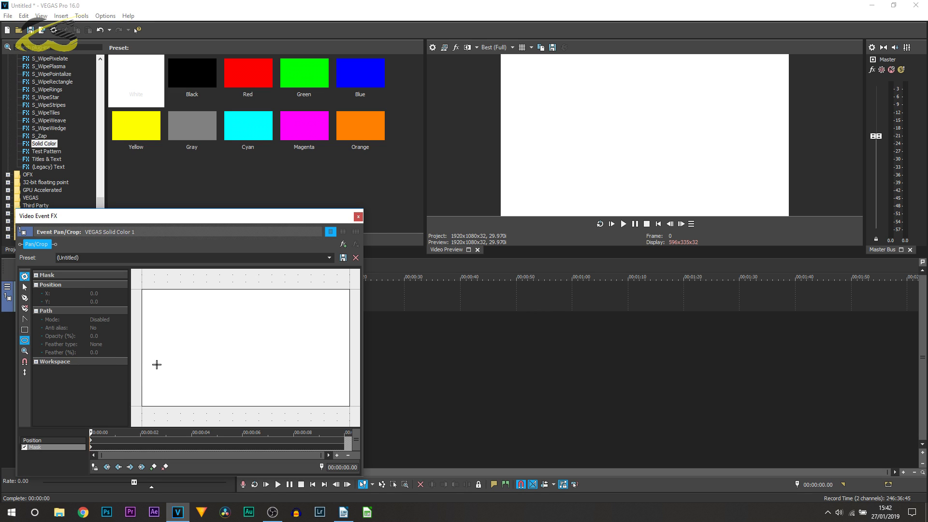
{"action": "mouse_move", "coordinate": [162, 372]}
{"action": "left_mouse_down"}
{"action": "mouse_move", "coordinate": [210, 389]}
{"action": "mouse_move", "coordinate": [160, 378]}
{"action": "left_mouse_up"}
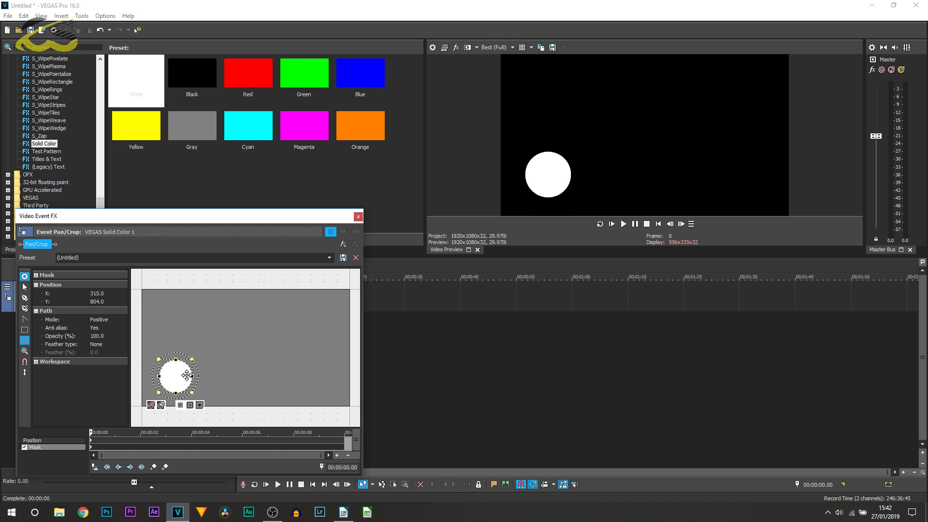
{"action": "key", "text": "Delete"}
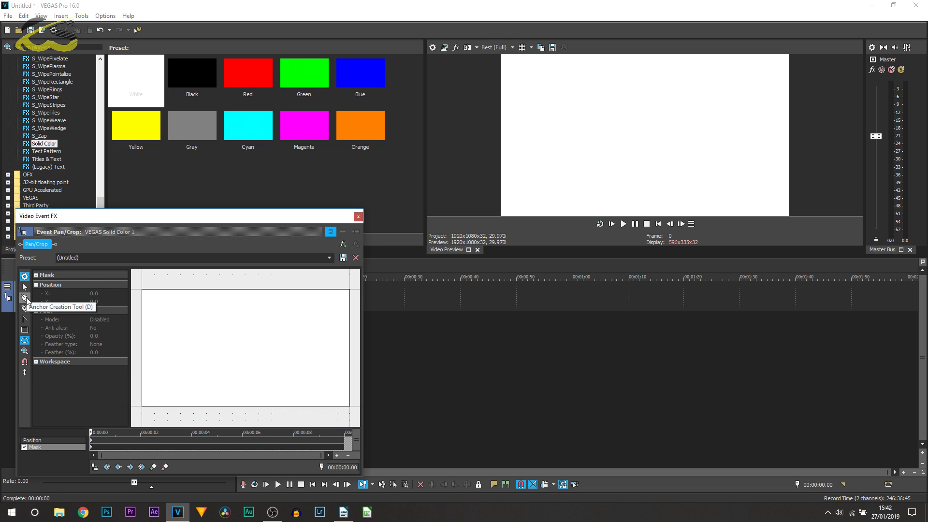
Try a closed freeform mask with the Anchor Creation Tool along the frame's lower left, and delete it
{"action": "left_click", "coordinate": [25, 298]}
{"action": "left_click", "coordinate": [135, 378]}
{"action": "left_click", "coordinate": [152, 381]}
{"action": "left_click", "coordinate": [173, 384]}
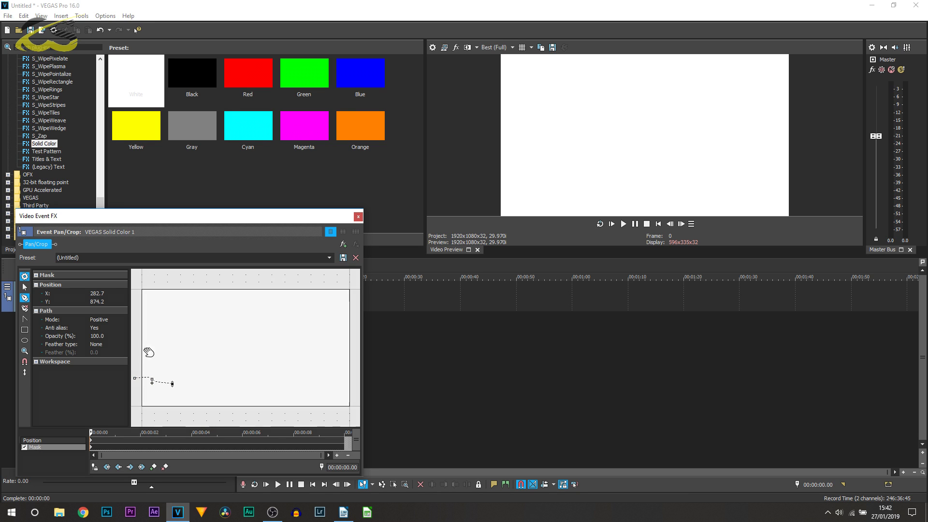
{"action": "left_click", "coordinate": [197, 380]}
{"action": "left_click", "coordinate": [208, 381]}
{"action": "left_click", "coordinate": [213, 387]}
{"action": "left_click", "coordinate": [197, 393]}
{"action": "left_click", "coordinate": [173, 390]}
{"action": "left_click", "coordinate": [156, 389]}
{"action": "left_click", "coordinate": [145, 391]}
{"action": "left_click", "coordinate": [135, 375]}
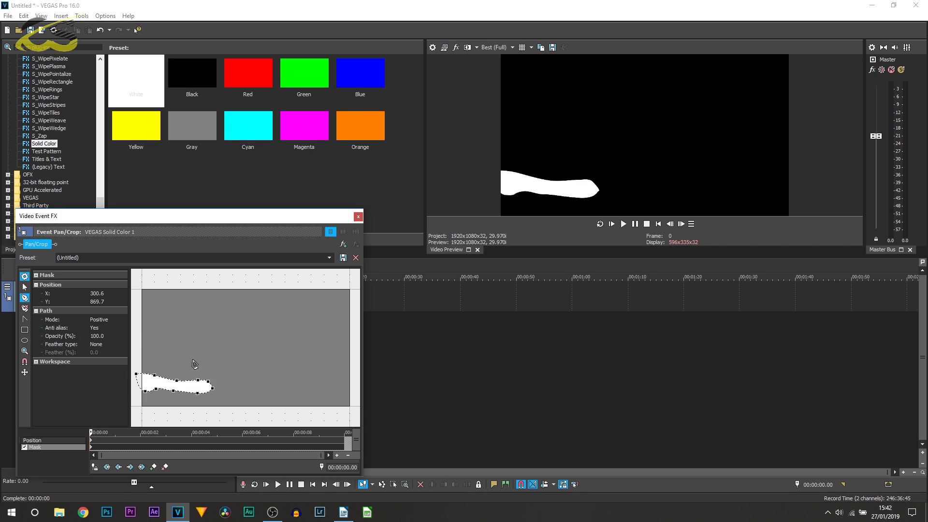
{"action": "key", "text": "Delete"}
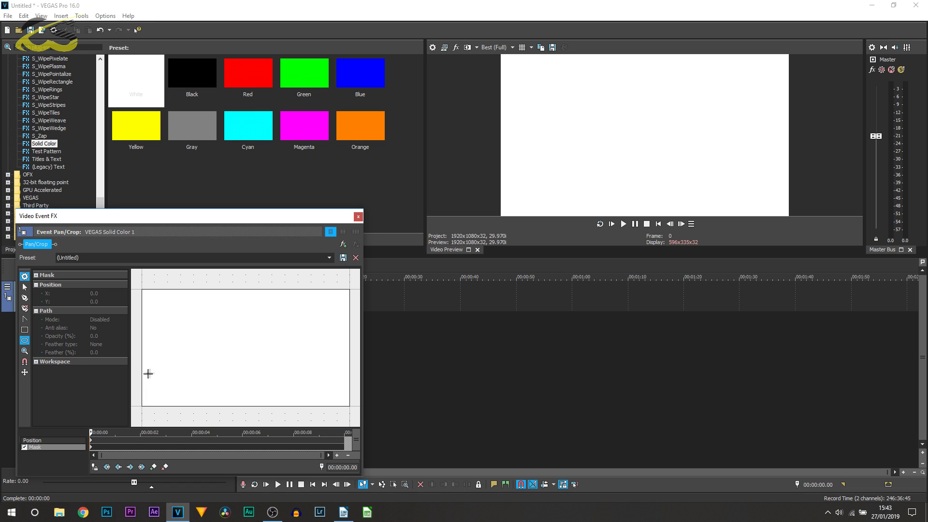
Draw a small circular mask in the frame's lower-left corner, centred at about X 200, Y 890, and close the mask editor
{"action": "mouse_move", "coordinate": [155, 370]}
{"action": "left_mouse_down"}
{"action": "mouse_move", "coordinate": [195, 392]}
{"action": "mouse_move", "coordinate": [155, 385]}
{"action": "mouse_move", "coordinate": [164, 387]}
{"action": "left_mouse_up"}
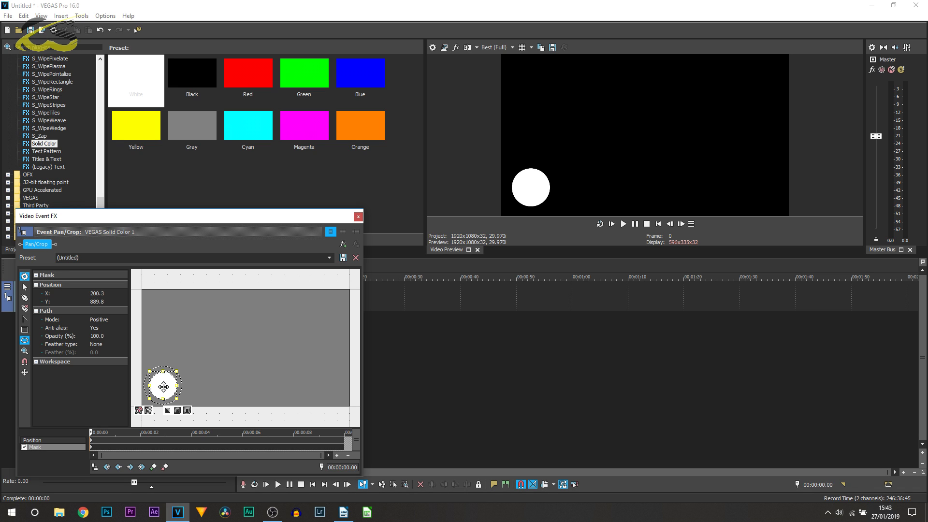
{"action": "left_click", "coordinate": [358, 217]}
Insert a video track above the white circle and place a green Solid Color event at its start
{"action": "right_click", "coordinate": [190, 308]}
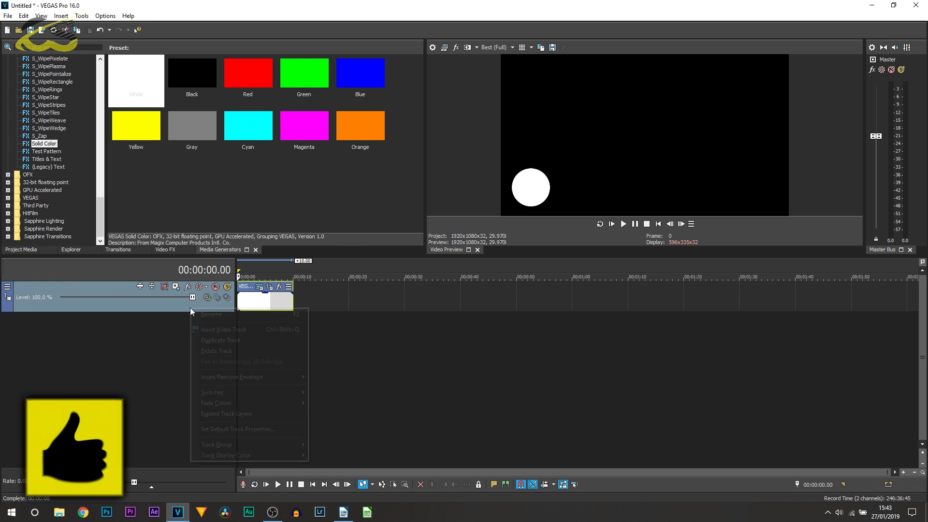
{"action": "left_click", "coordinate": [229, 329]}
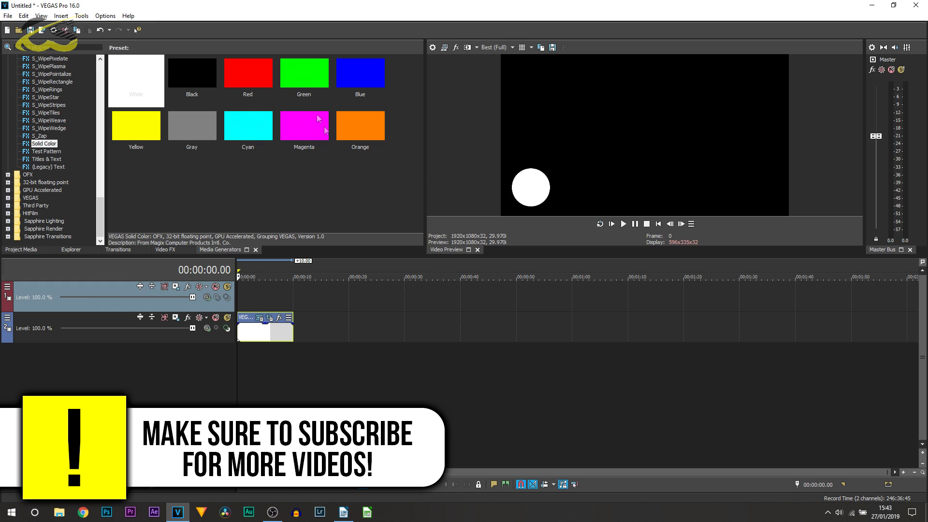
{"action": "left_click_drag", "start_coordinate": [295, 79], "coordinate": [249, 296]}
{"action": "left_click", "coordinate": [736, 119]}
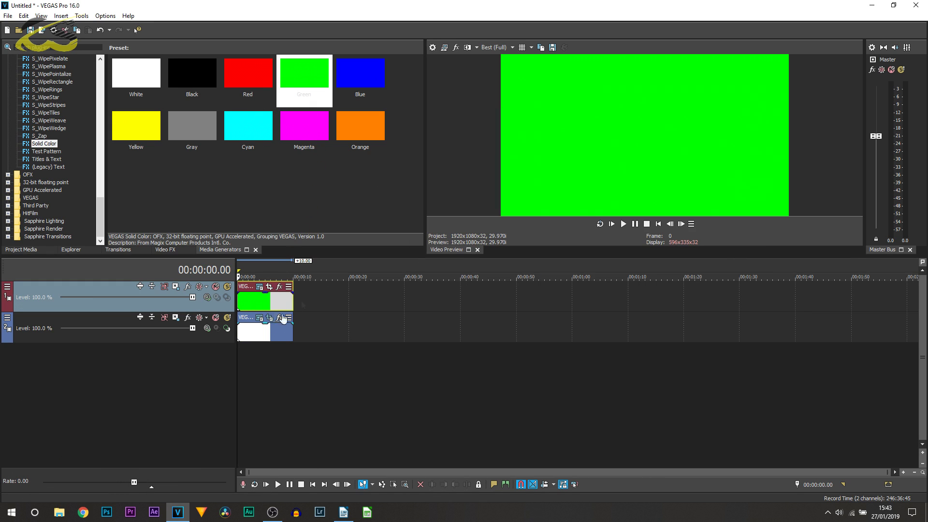
Mask the green solid into a horizontal bar from the left edge, centred about X 541, Y 896, and move its track below the white circle's
{"action": "left_click", "coordinate": [269, 286]}
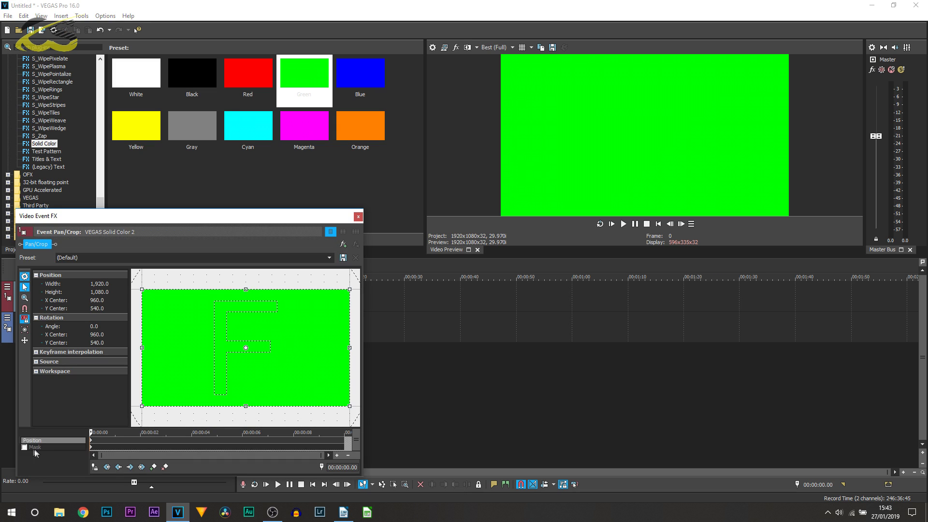
{"action": "left_click", "coordinate": [24, 447]}
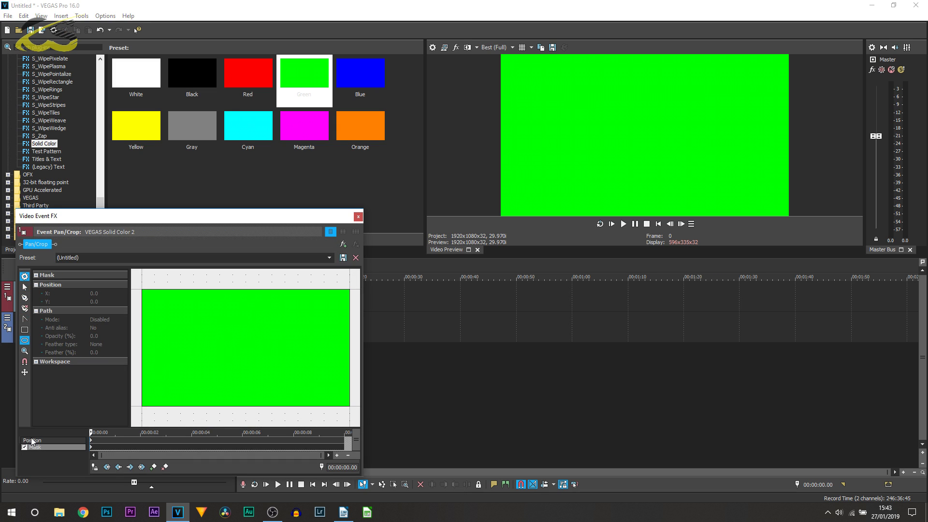
{"action": "left_click", "coordinate": [25, 330]}
{"action": "mouse_move", "coordinate": [133, 385]}
{"action": "left_mouse_down"}
{"action": "mouse_move", "coordinate": [213, 395]}
{"action": "mouse_move", "coordinate": [177, 376]}
{"action": "mouse_move", "coordinate": [268, 387]}
{"action": "left_mouse_up"}
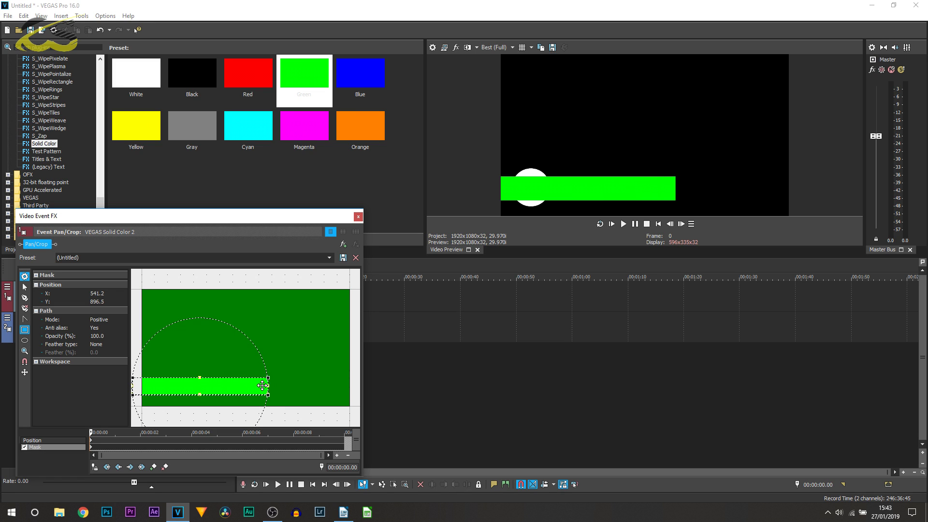
{"action": "left_click", "coordinate": [360, 216]}
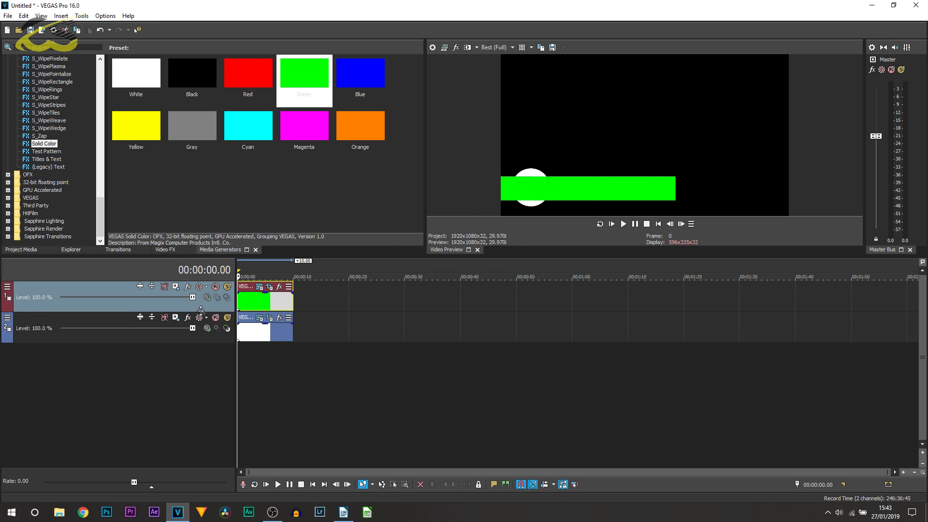
{"action": "left_click_drag", "start_coordinate": [202, 305], "coordinate": [213, 350]}
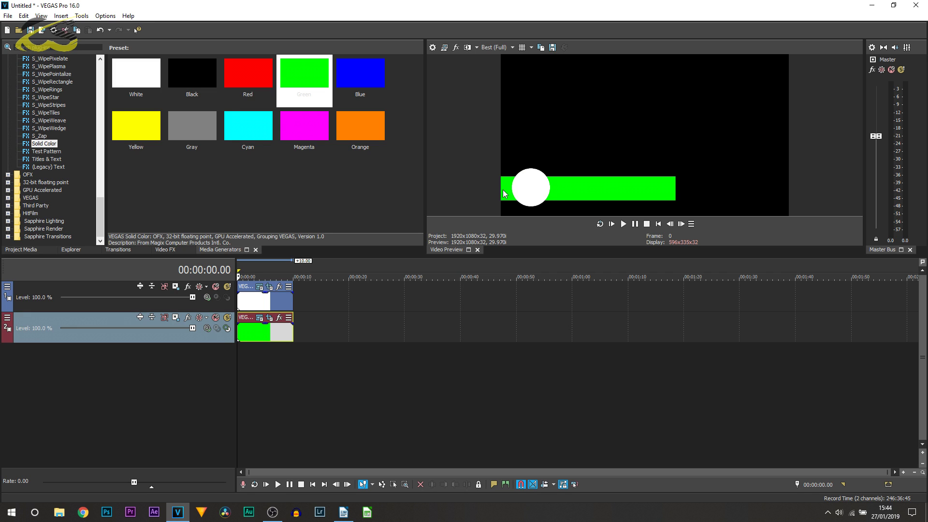
Import twitter-logo-vector-png-clipart-1.png and place it on a new top track, spanning the same duration as the solid colors
{"action": "left_click", "coordinate": [21, 249]}
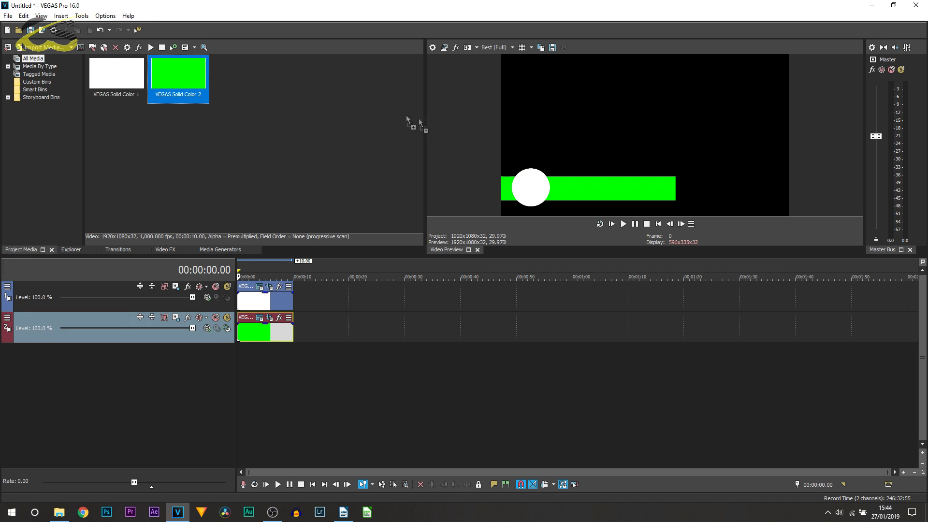
{"action": "left_click_drag", "start_coordinate": [418, 118], "coordinate": [323, 118]}
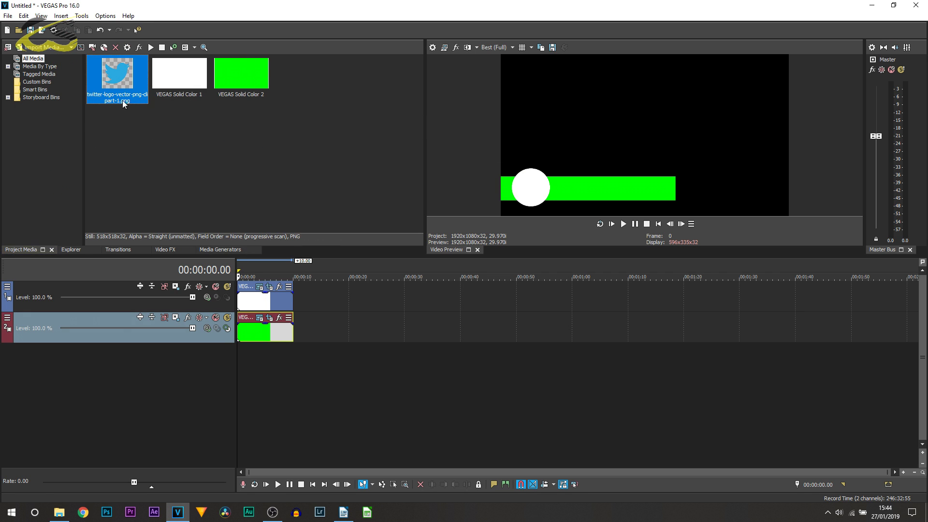
{"action": "left_click_drag", "start_coordinate": [121, 81], "coordinate": [293, 307]}
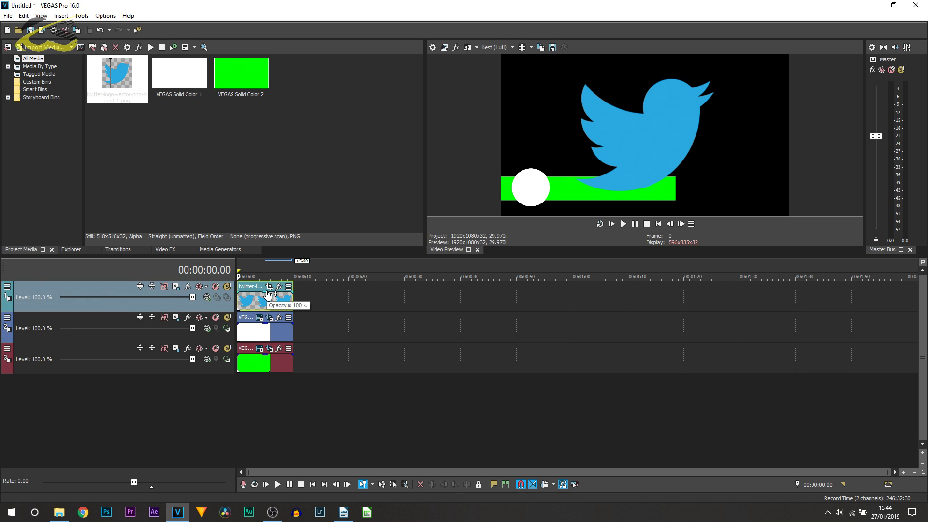
Use Track Motion with Scale About Center to shrink the Twitter logo and position it inside the white circle
{"action": "left_click", "coordinate": [177, 285]}
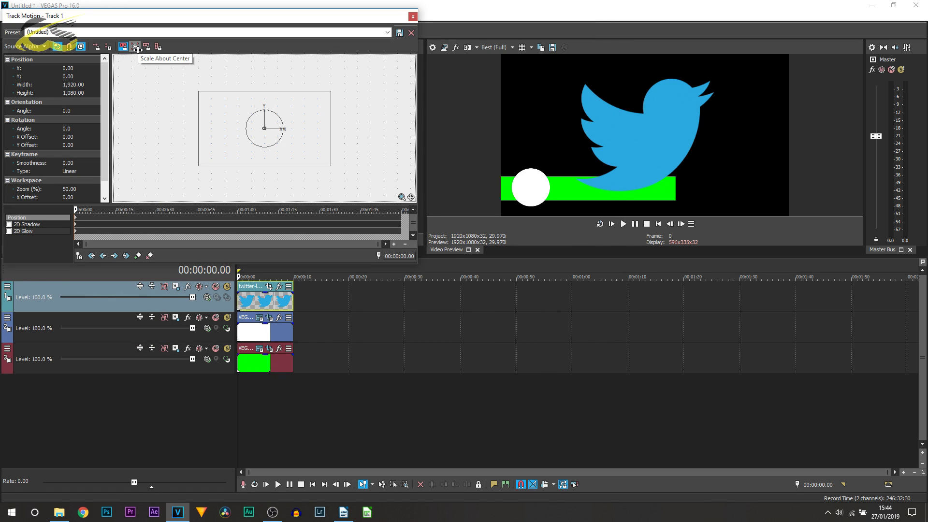
{"action": "left_click", "coordinate": [135, 48]}
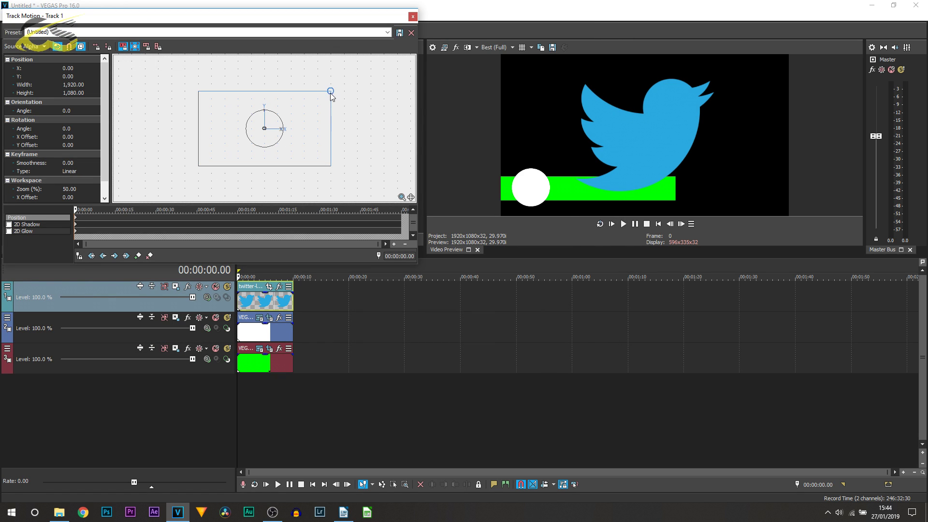
{"action": "left_click_drag", "start_coordinate": [331, 91], "coordinate": [208, 158]}
{"action": "scroll", "coordinate": [277, 132], "scroll_direction": "up", "scroll_amount": 2}
{"action": "left_click", "coordinate": [412, 16]}
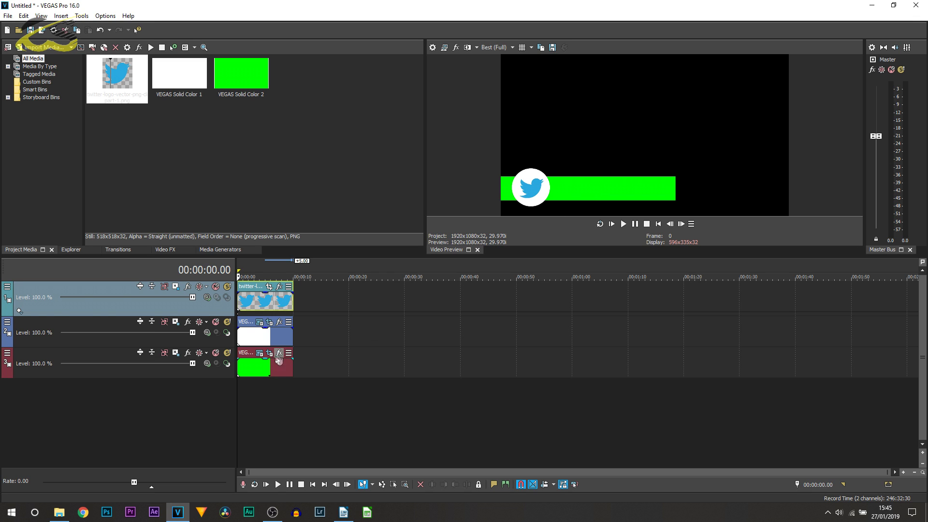
Recolor the green bar with the blue sampled from the Twitter logo (0.16, 0.66, 0.87, 1.0)
{"action": "left_click", "coordinate": [245, 365]}
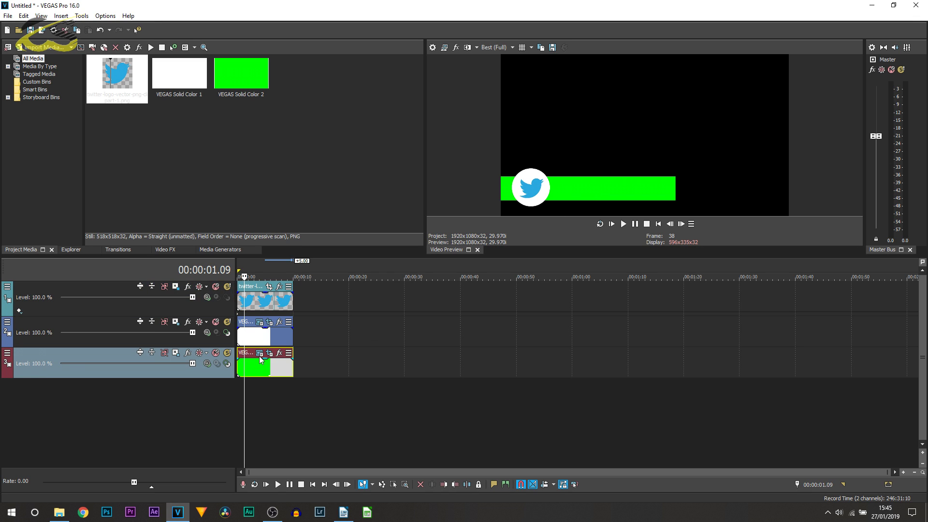
{"action": "left_click", "coordinate": [259, 355]}
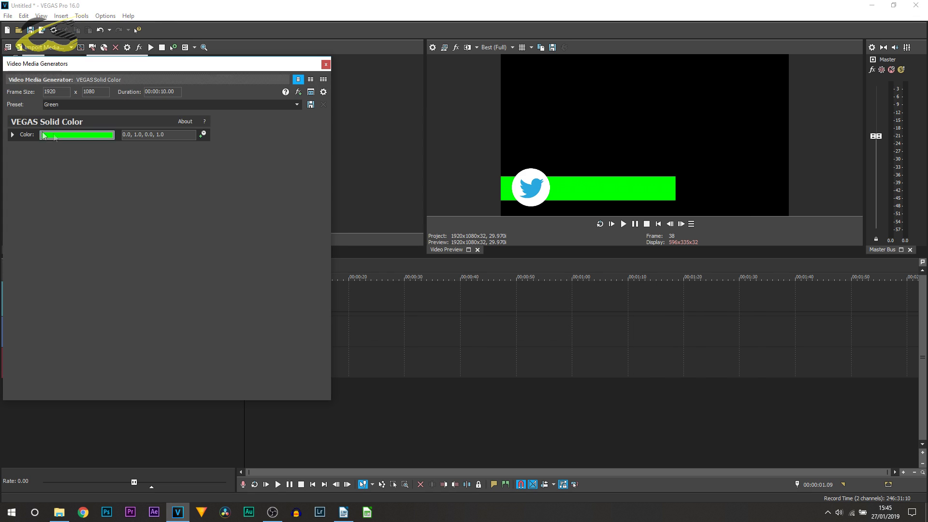
{"action": "left_click", "coordinate": [61, 137]}
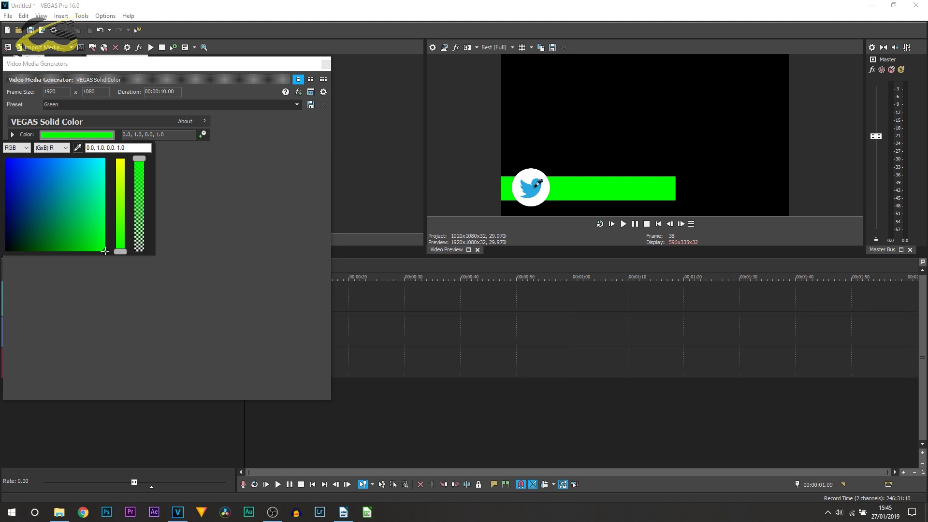
{"action": "left_click", "coordinate": [535, 193]}
{"action": "left_click", "coordinate": [140, 142]}
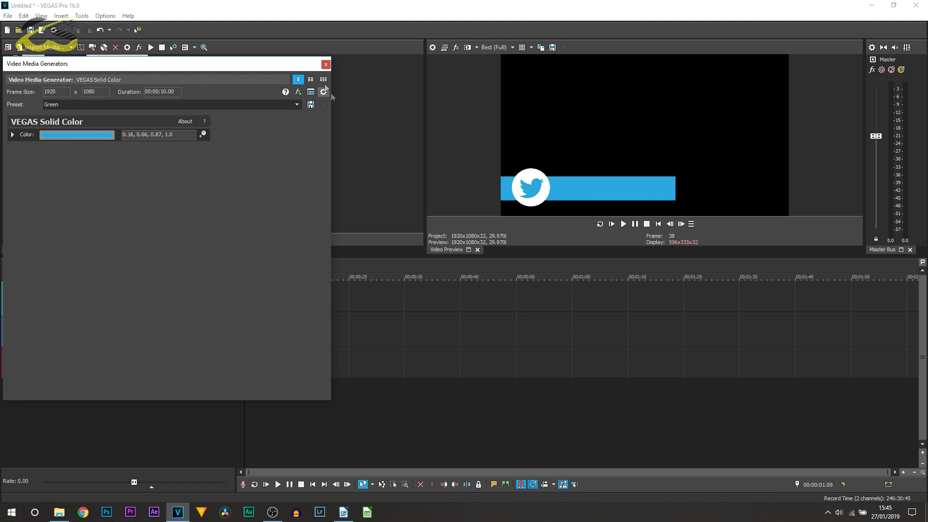
{"action": "left_click", "coordinate": [326, 63]}
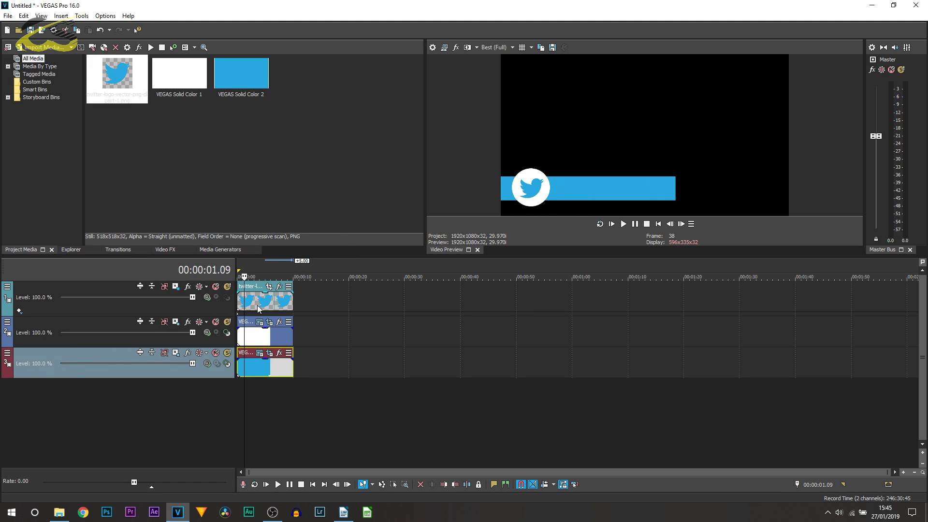
Insert a new video track above the Twitter logo track and return the playhead to the start
{"action": "right_click", "coordinate": [201, 309]}
{"action": "left_click", "coordinate": [229, 331]}
{"action": "key", "text": "Home"}
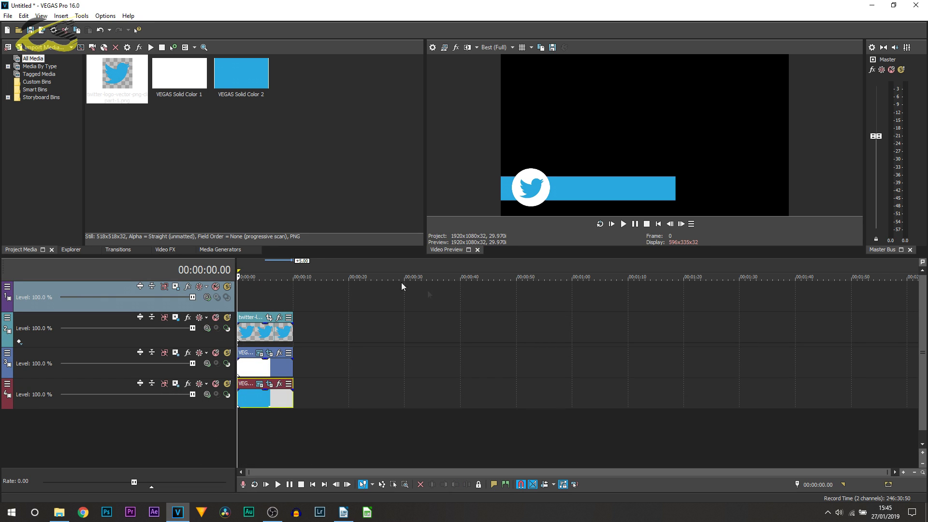
{"action": "left_click", "coordinate": [225, 250]}
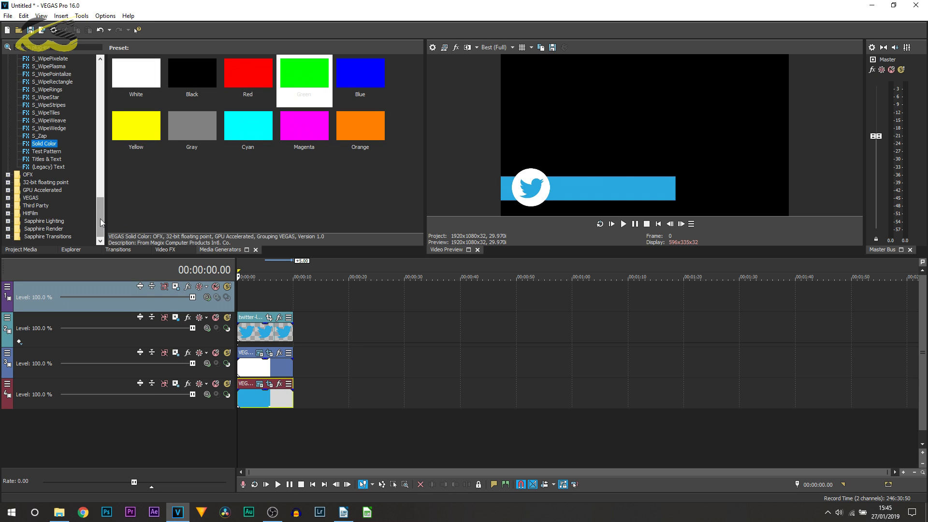
{"action": "left_click", "coordinate": [53, 166]}
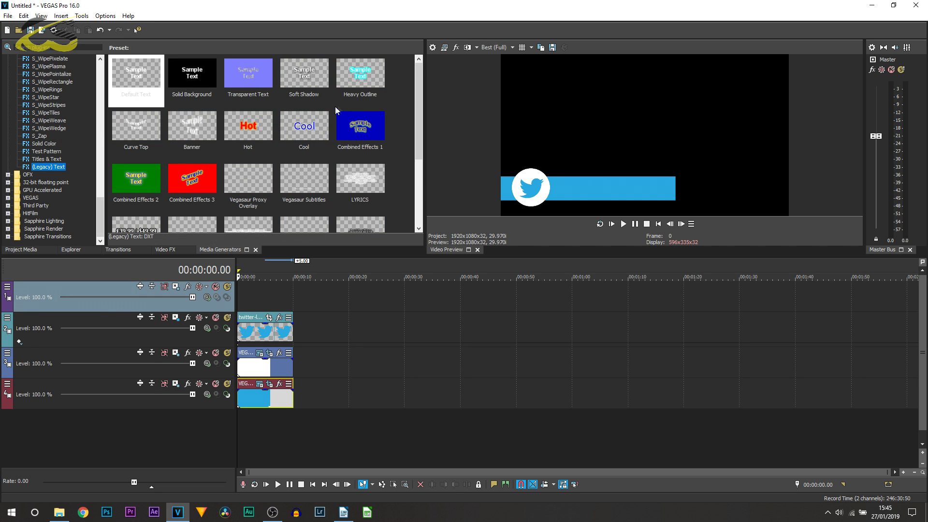
{"action": "left_click_drag", "start_coordinate": [130, 78], "coordinate": [240, 303]}
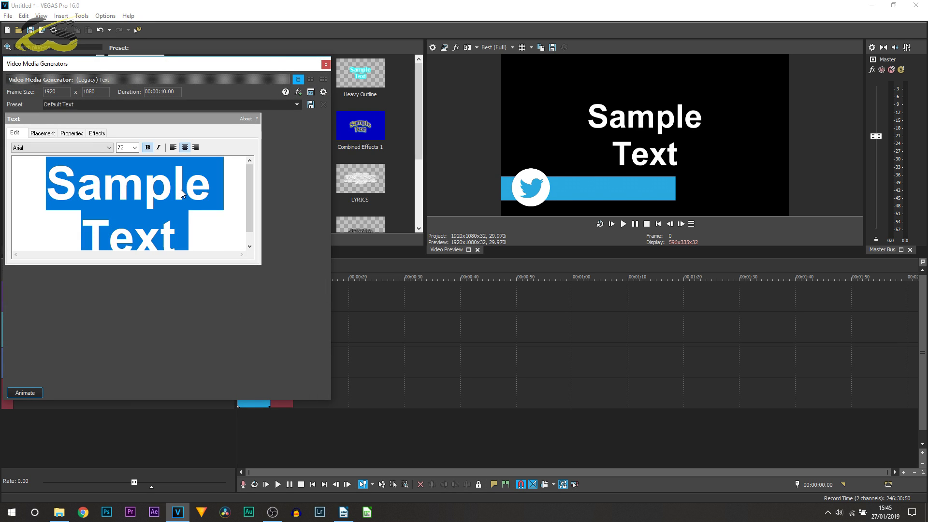
{"action": "type", "text": "@CasualSavage"}
Set all of the handle text to the Nexa-Light font at size 25
{"action": "key", "text": "ctrl+a"}
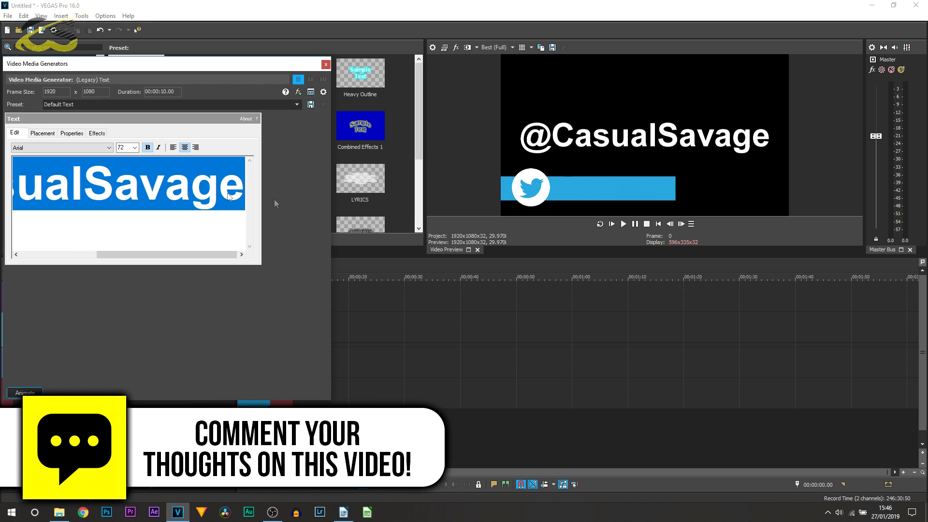
{"action": "left_click", "coordinate": [109, 148]}
{"action": "key", "text": "n"}
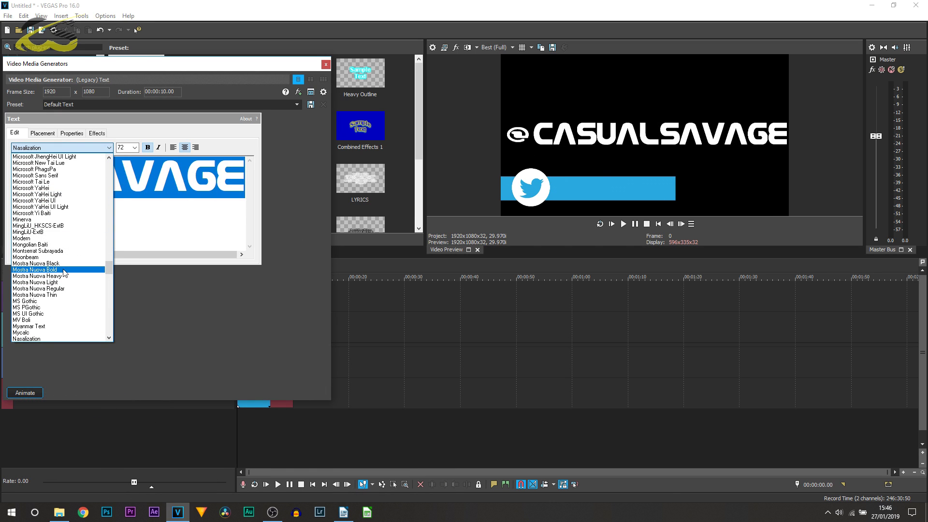
{"action": "scroll", "coordinate": [57, 309], "scroll_direction": "down", "scroll_amount": 1}
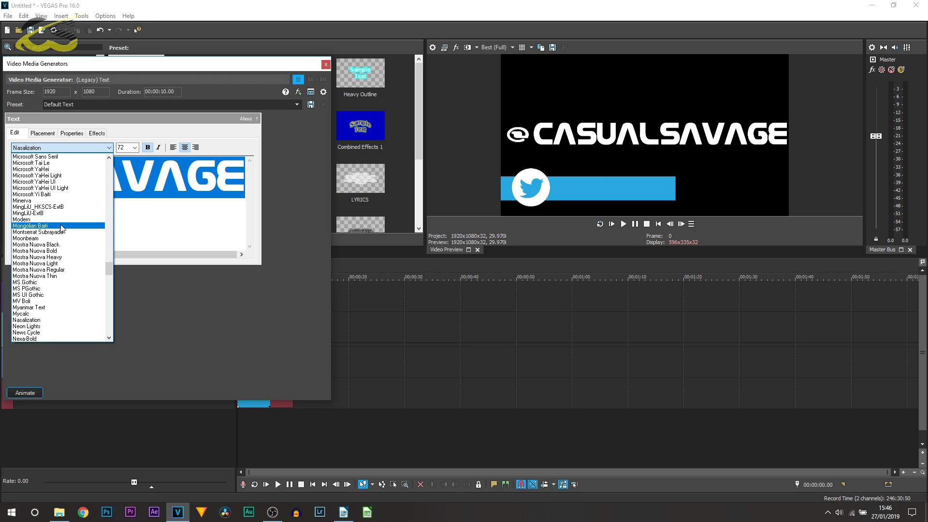
{"action": "scroll", "coordinate": [57, 313], "scroll_direction": "down", "scroll_amount": 1}
{"action": "left_click", "coordinate": [56, 325]}
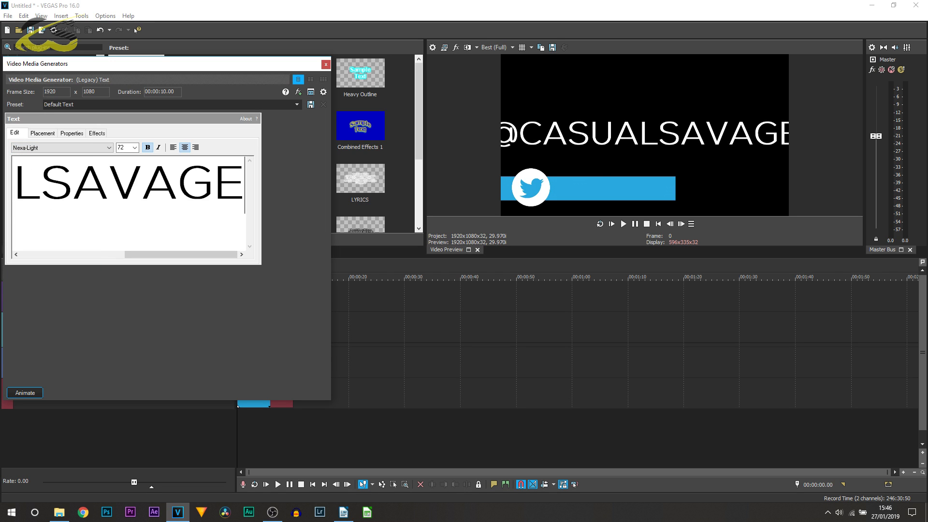
{"action": "key", "text": "ctrl+a"}
{"action": "key", "text": "Tab"}
{"action": "key", "text": "Tab"}
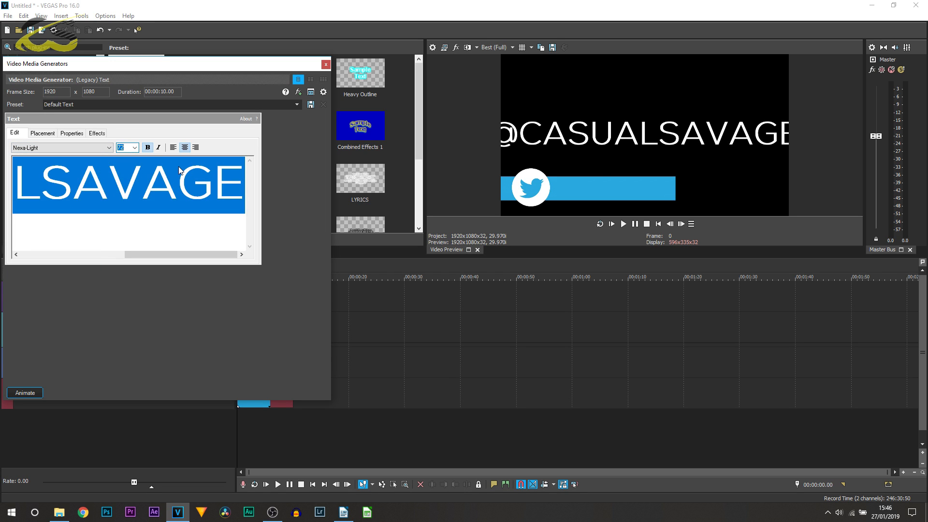
{"action": "type", "text": "25"}
{"action": "key", "text": "Return"}
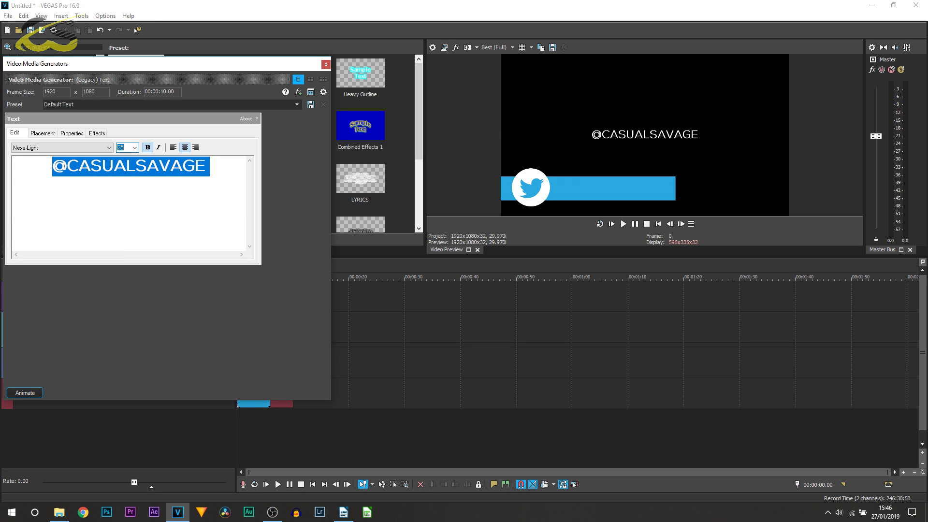
{"action": "left_click", "coordinate": [326, 64]}
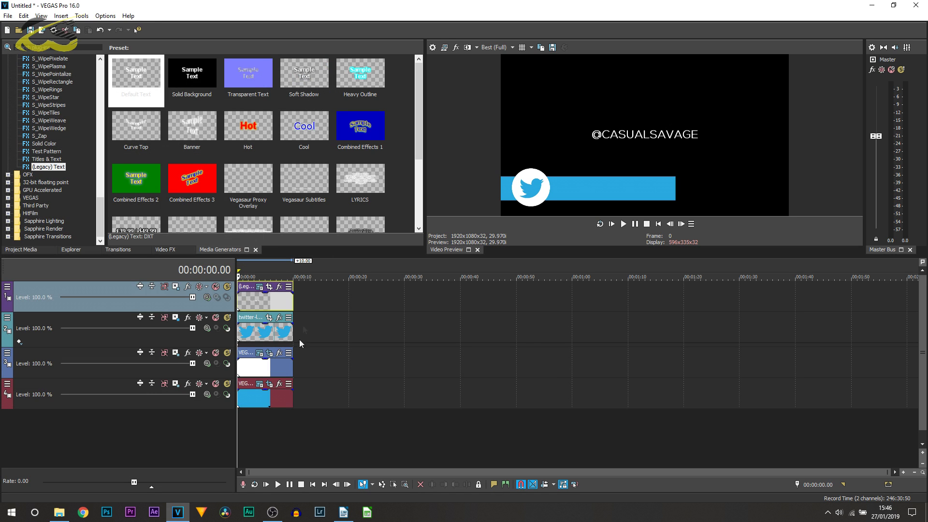
Use Track Motion on the text track to move the handle onto the blue bar, at about X -228, Y -368
{"action": "left_click", "coordinate": [175, 287]}
{"action": "left_click_drag", "start_coordinate": [298, 182], "coordinate": [311, 167]}
{"action": "scroll", "coordinate": [311, 167], "scroll_direction": "up", "scroll_amount": 5}
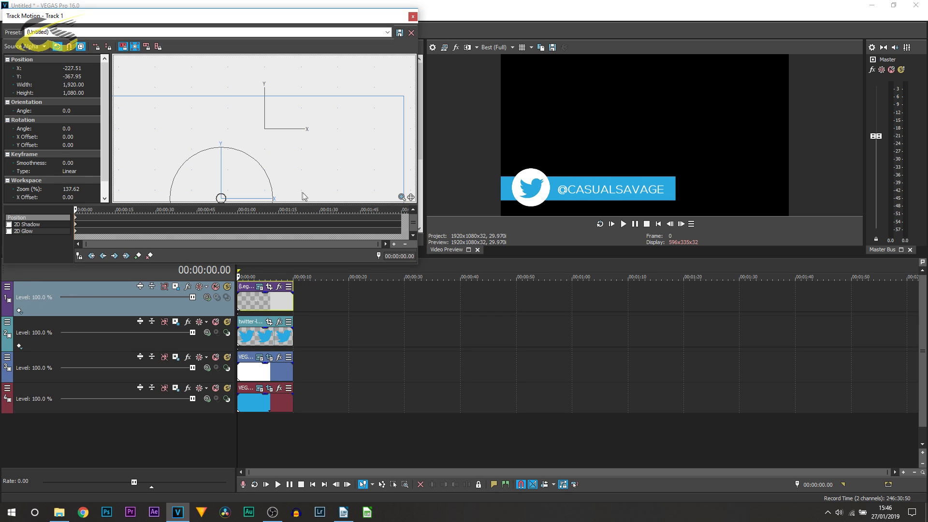
{"action": "left_click", "coordinate": [413, 17]}
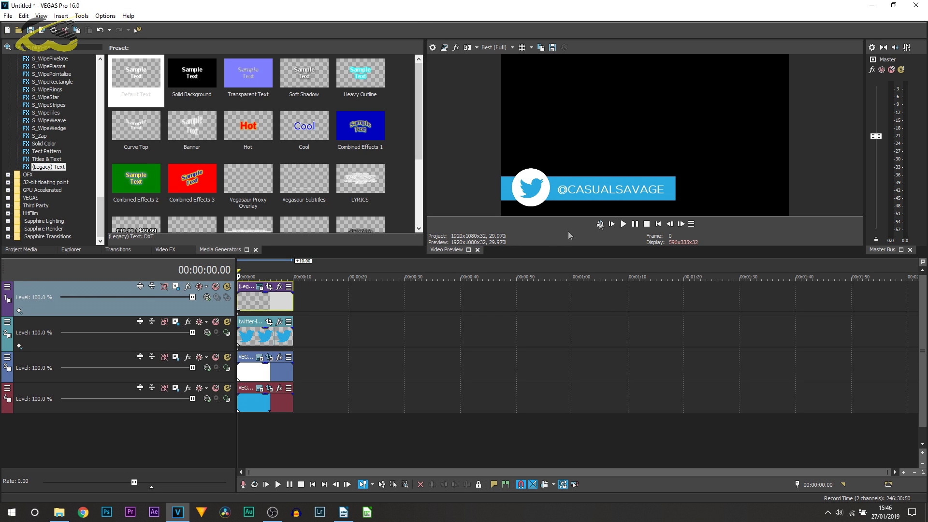
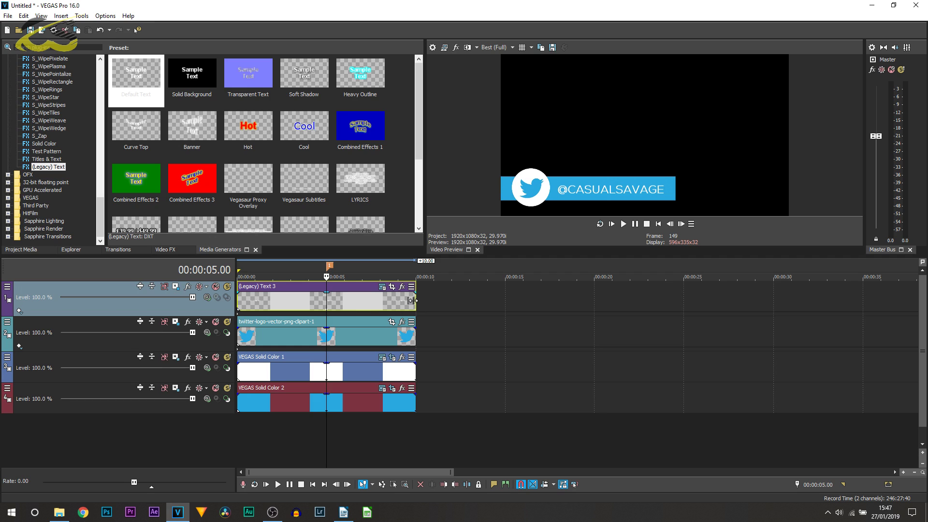
Trim the ends of the Twitter logo and solid color events to the marker at 5 seconds
{"action": "left_click_drag", "start_coordinate": [414, 334], "coordinate": [327, 333]}
{"action": "left_click_drag", "start_coordinate": [415, 374], "coordinate": [324, 374]}
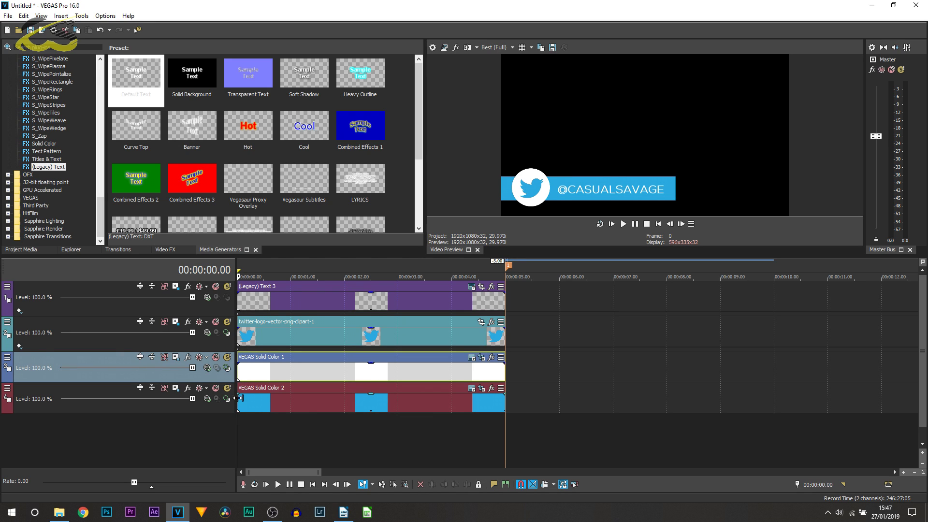
{"action": "left_click", "coordinate": [242, 377]}
{"action": "left_click", "coordinate": [247, 340]}
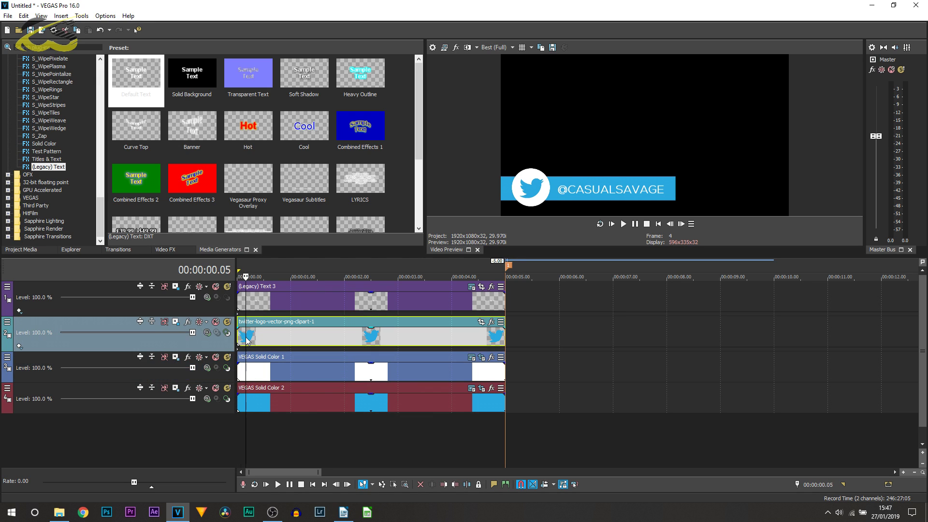
{"action": "key", "text": "ctrl+Home"}
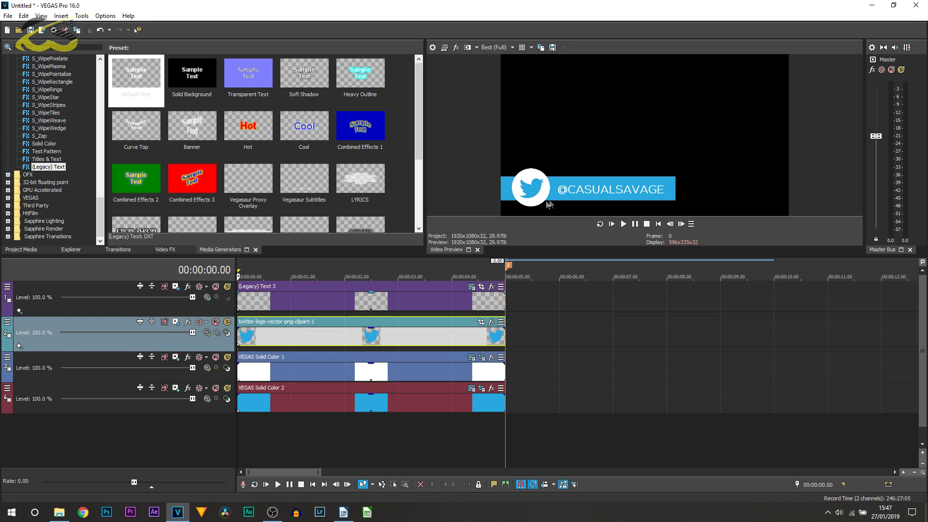
{"action": "left_click", "coordinate": [255, 377]}
{"action": "left_click", "coordinate": [248, 334]}
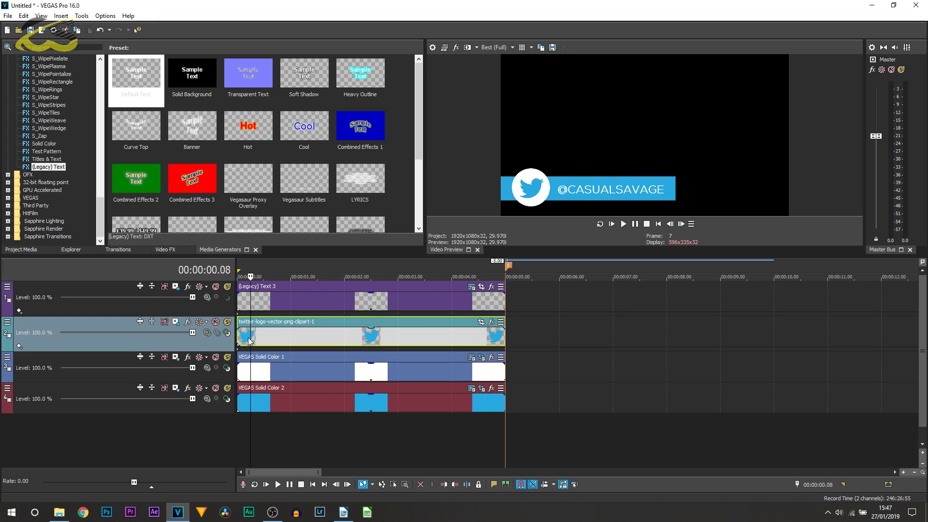
{"action": "key", "text": "ctrl+Home"}
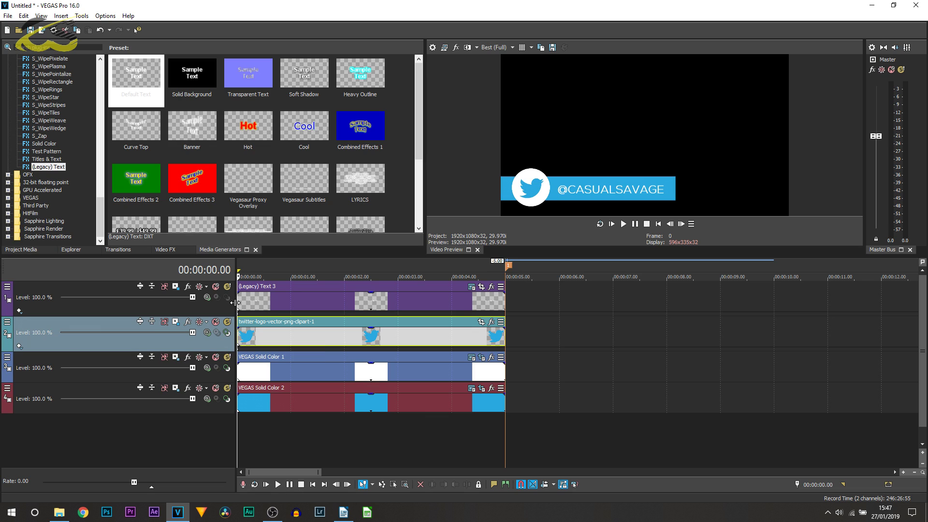
Trim the starts of the text and blue bar events to 1 second
{"action": "left_click_drag", "start_coordinate": [240, 296], "coordinate": [282, 300]}
{"action": "left_click", "coordinate": [280, 300]}
{"action": "left_click_drag", "start_coordinate": [279, 302], "coordinate": [292, 304]}
{"action": "left_click_drag", "start_coordinate": [239, 406], "coordinate": [291, 406]}
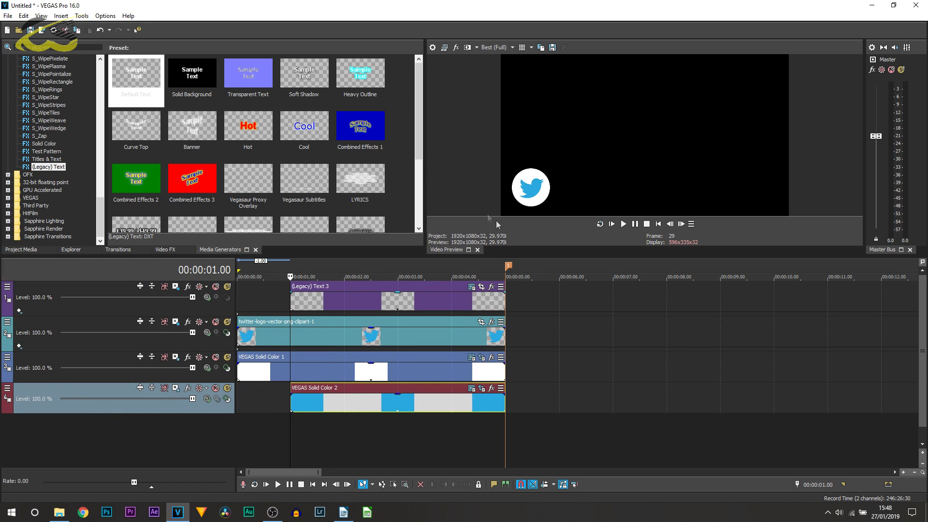
{"action": "left_click", "coordinate": [268, 309]}
{"action": "left_click", "coordinate": [246, 310]}
{"action": "left_click", "coordinate": [258, 309]}
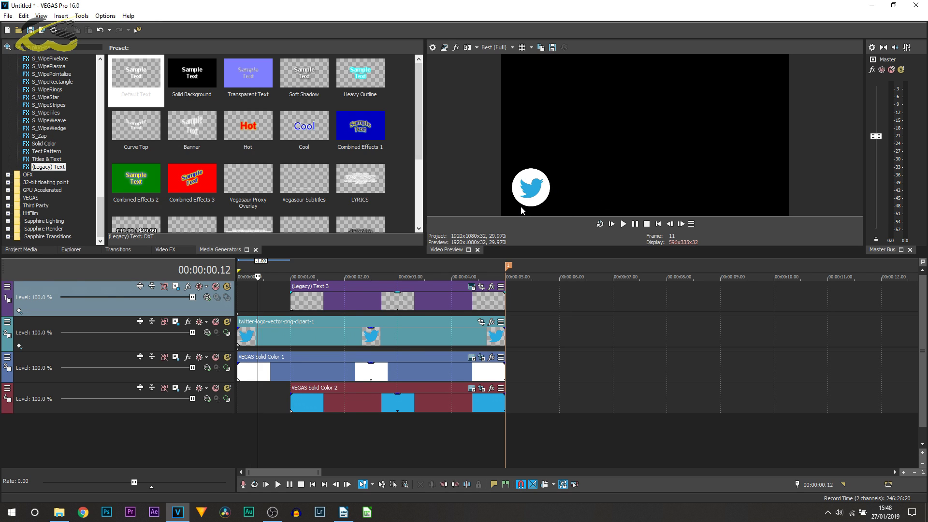
Apply the default Zoom transition to the start of the Twitter logo event
{"action": "left_click", "coordinate": [110, 252]}
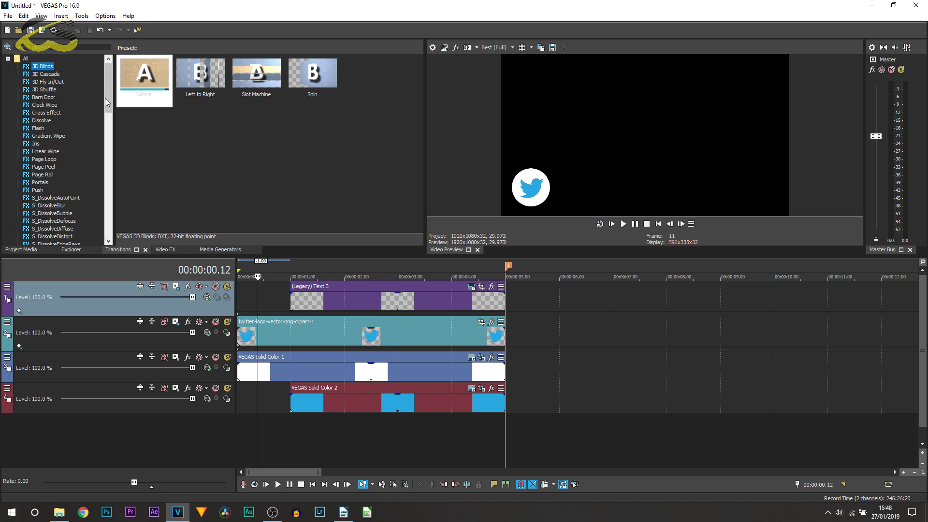
{"action": "left_click_drag", "start_coordinate": [108, 99], "coordinate": [105, 216]}
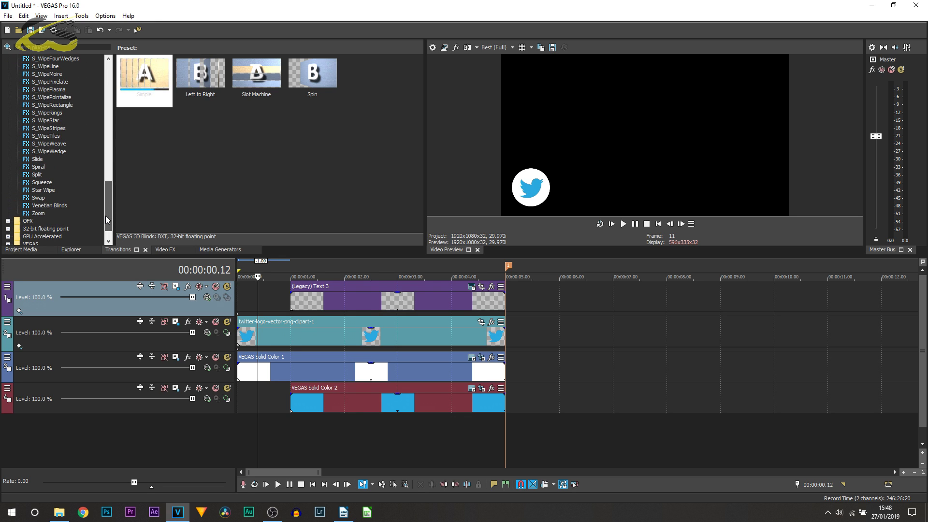
{"action": "left_click", "coordinate": [45, 213]}
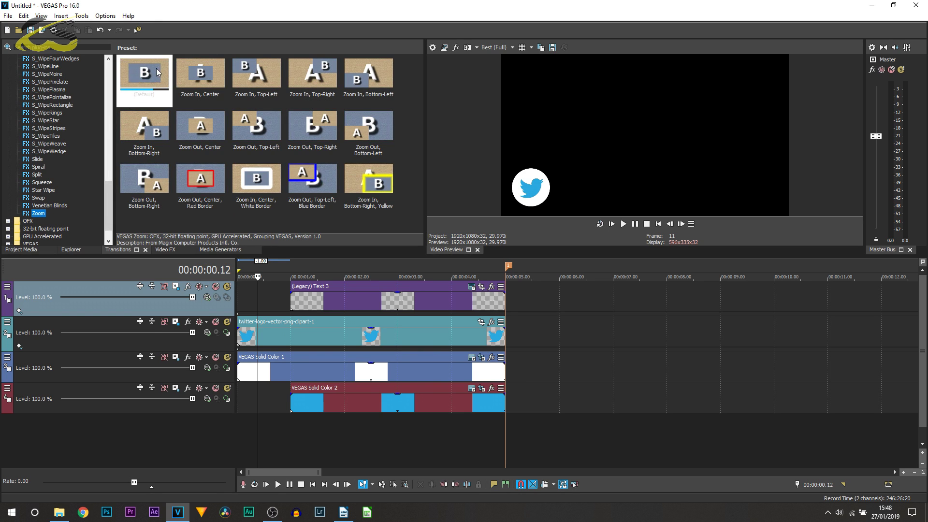
{"action": "left_click_drag", "start_coordinate": [156, 68], "coordinate": [239, 238]}
{"action": "left_click_drag", "start_coordinate": [237, 336], "coordinate": [238, 336]}
{"action": "left_click", "coordinate": [357, 217]}
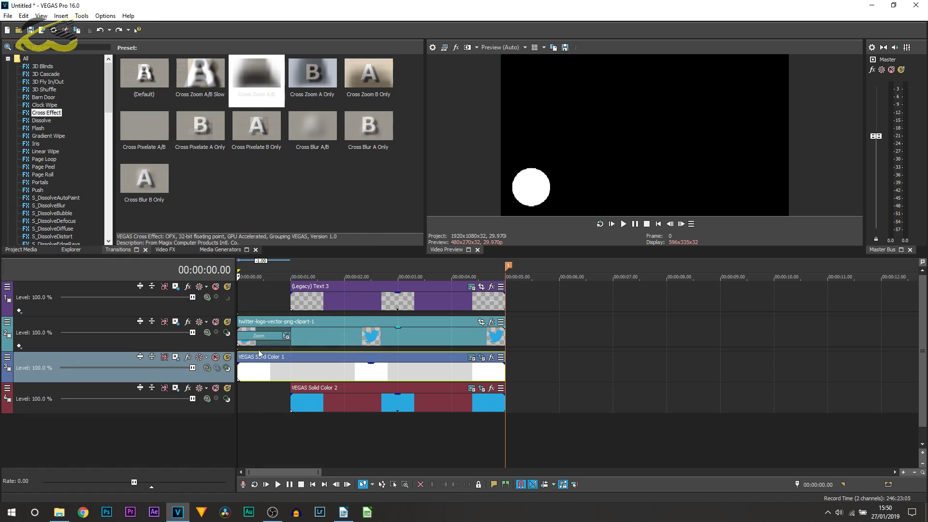
Add a fade-in of about half a second to the white circle event and play the animation from the start
{"action": "left_click_drag", "start_coordinate": [238, 362], "coordinate": [265, 363]}
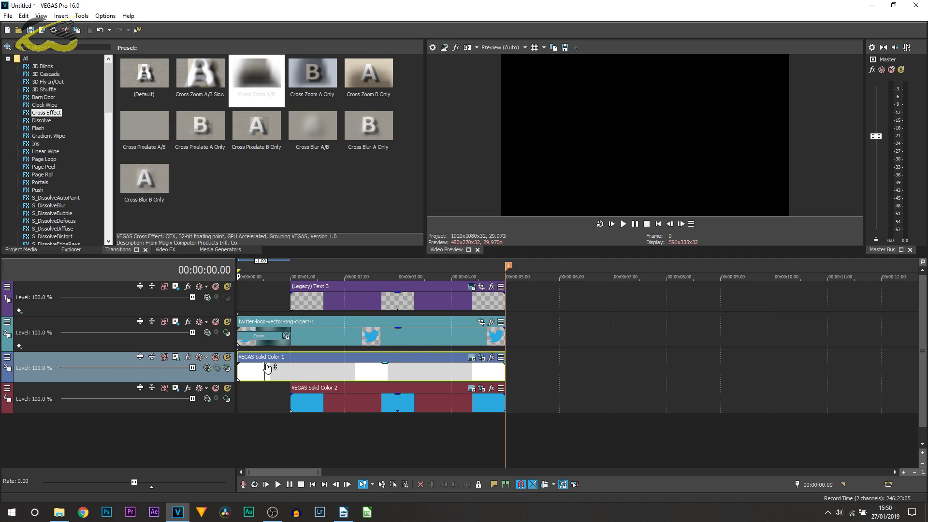
{"action": "left_click", "coordinate": [261, 306]}
{"action": "left_click_drag", "start_coordinate": [261, 306], "coordinate": [224, 311]}
{"action": "key", "text": "space"}
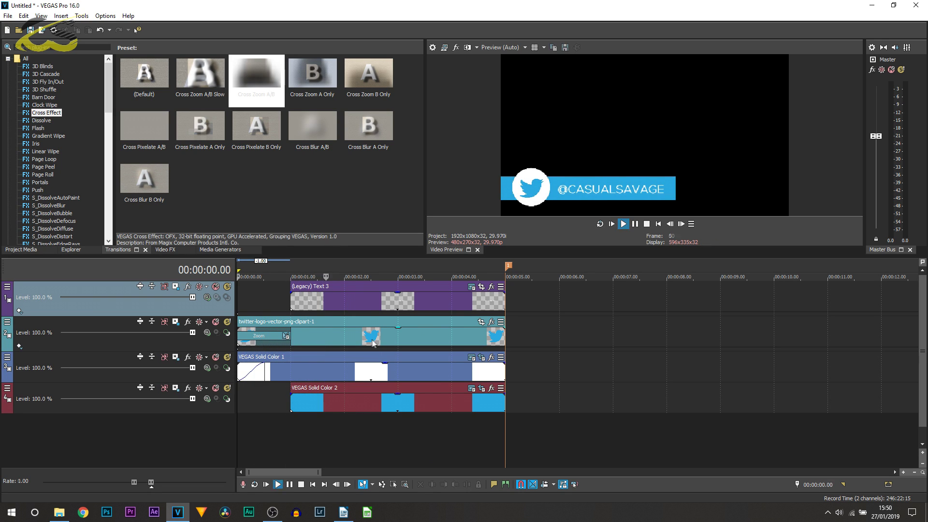
Apply the Slide In, Left-Right transition to the start of the blue bar event and shorten it to about half a second
{"action": "left_click", "coordinate": [293, 302]}
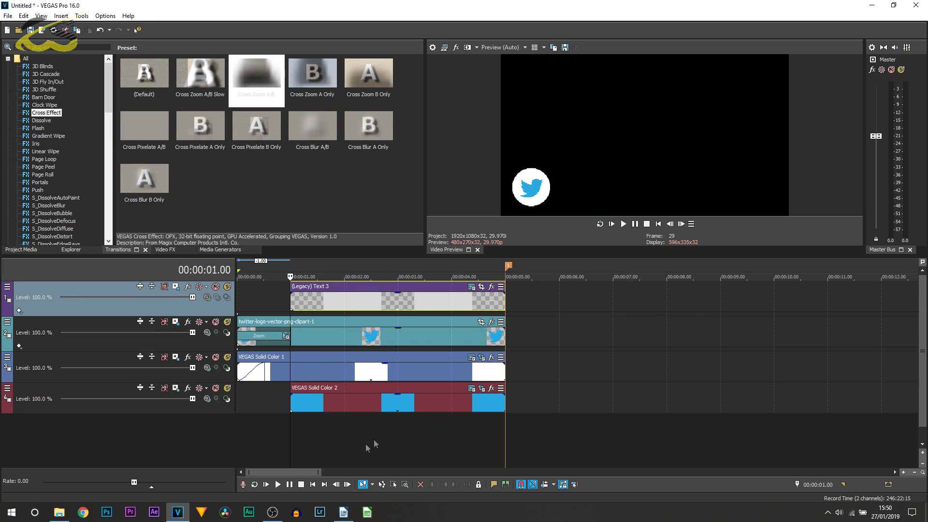
{"action": "left_click", "coordinate": [297, 402]}
{"action": "left_click", "coordinate": [305, 415]}
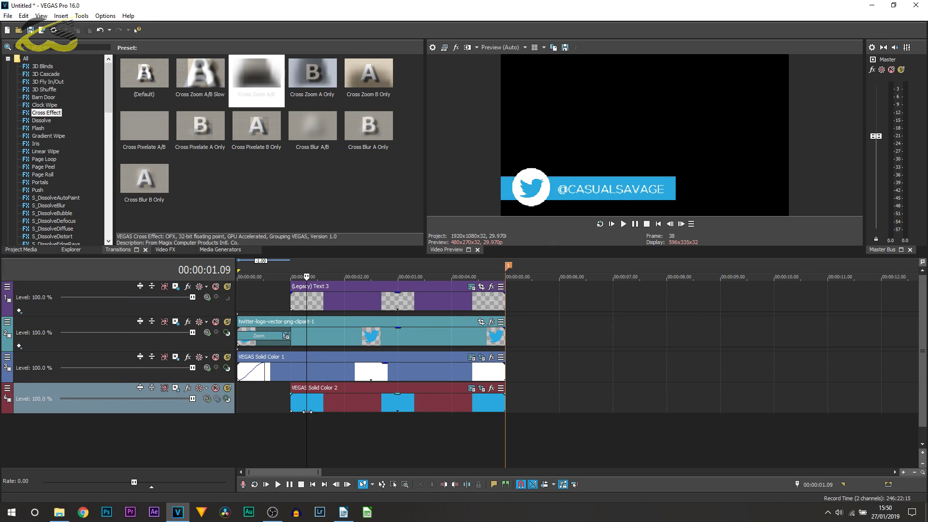
{"action": "left_click", "coordinate": [288, 407]}
{"action": "left_click", "coordinate": [293, 405]}
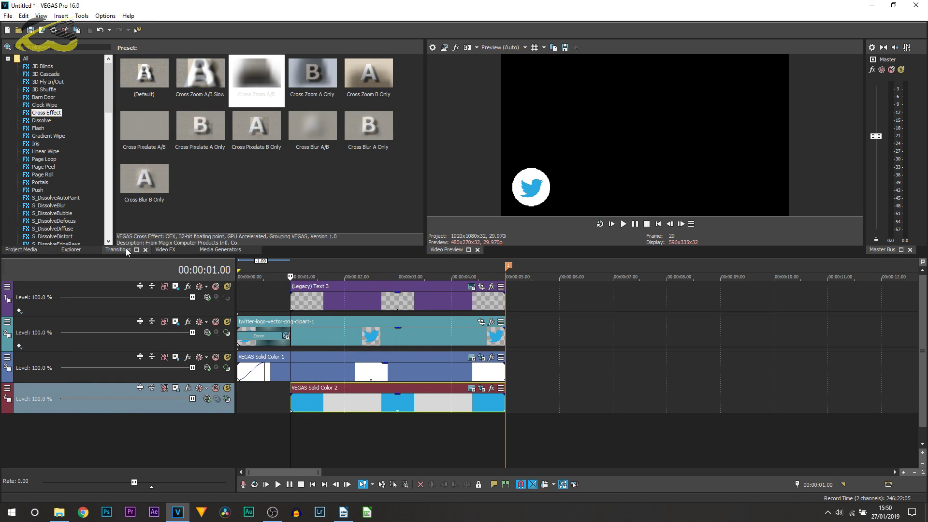
{"action": "scroll", "coordinate": [49, 164], "scroll_direction": "down", "scroll_amount": 10}
{"action": "scroll", "coordinate": [48, 163], "scroll_direction": "down", "scroll_amount": 5}
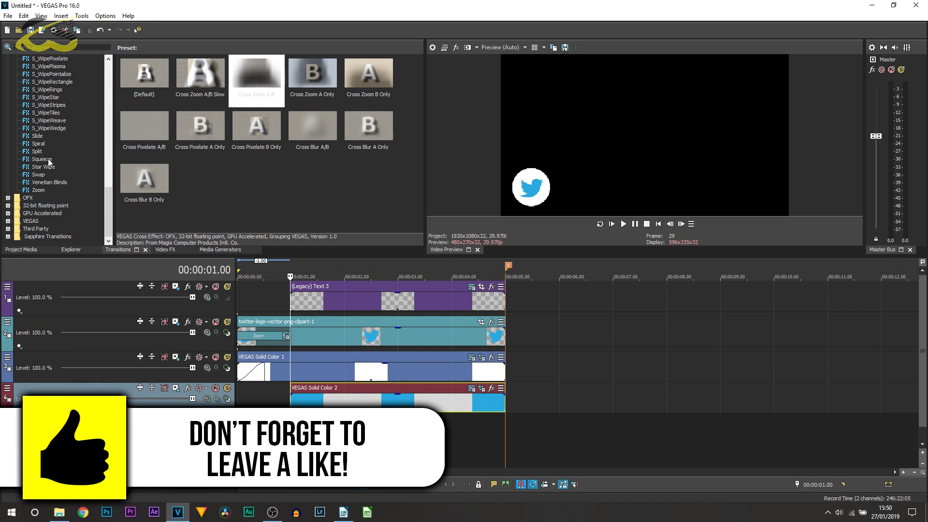
{"action": "left_click", "coordinate": [37, 136]}
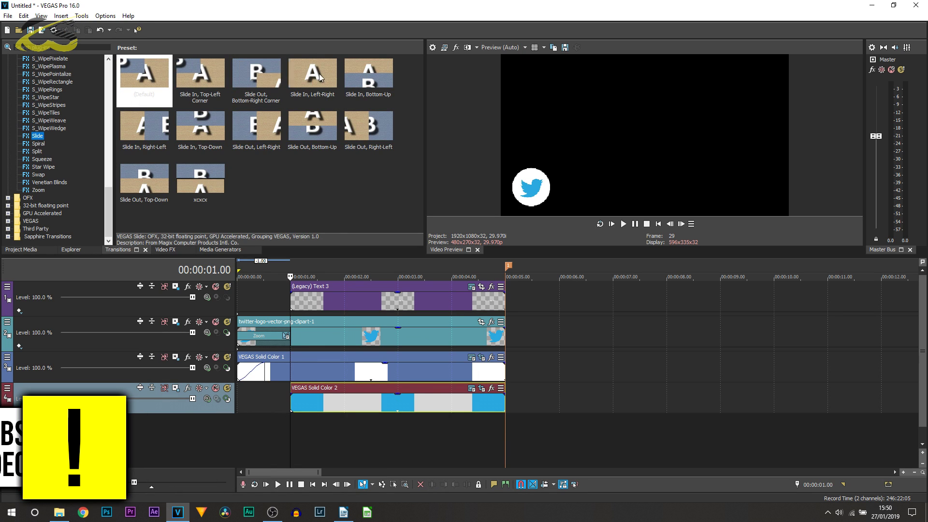
{"action": "left_click_drag", "start_coordinate": [313, 75], "coordinate": [291, 397]}
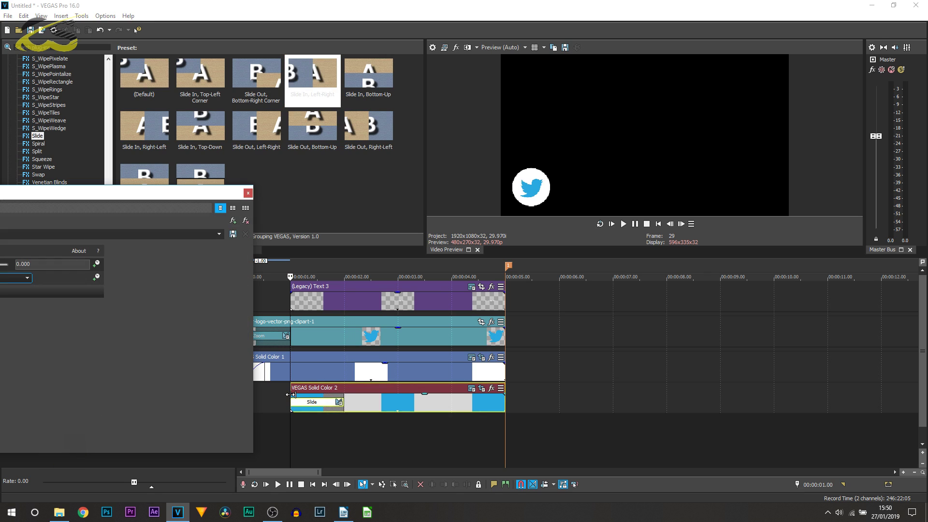
{"action": "left_click", "coordinate": [248, 193]}
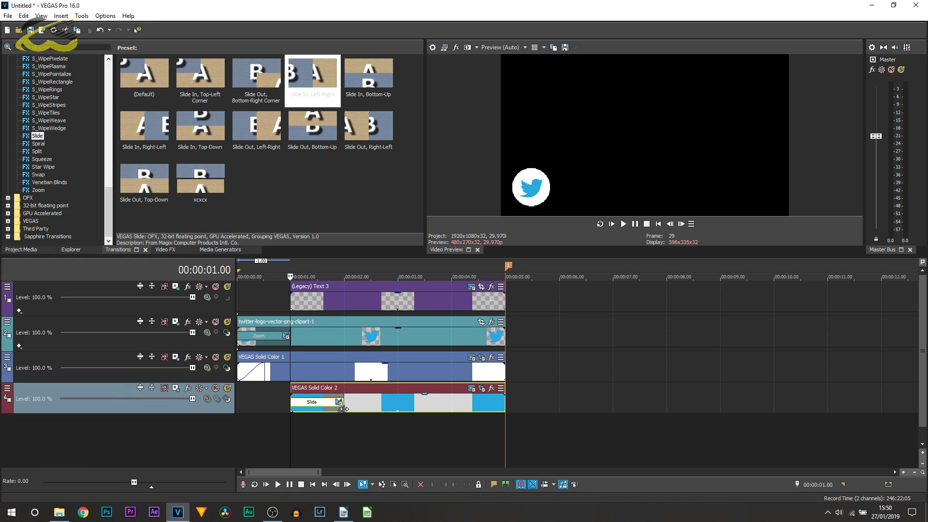
{"action": "left_click_drag", "start_coordinate": [342, 409], "coordinate": [315, 410]}
Add a fade-in of about one second to the text event and play the animation from near the start
{"action": "left_click", "coordinate": [290, 297]}
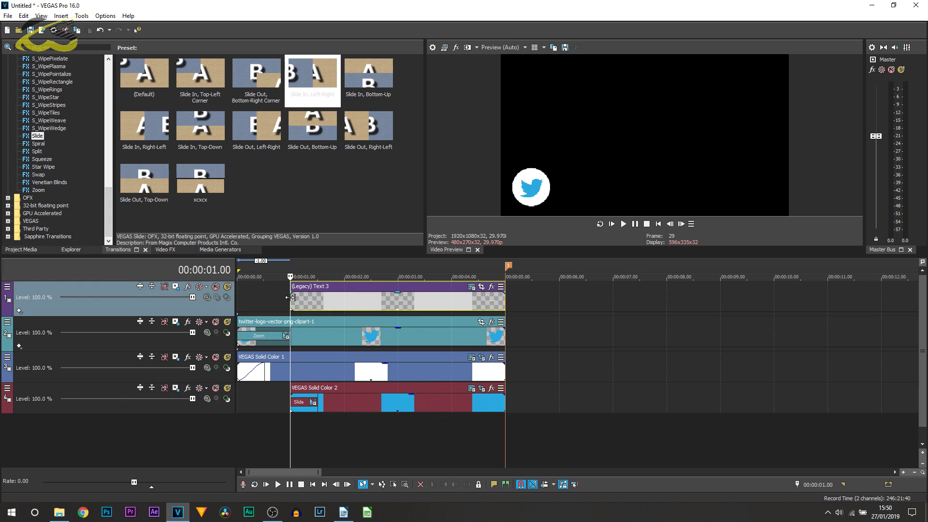
{"action": "left_click_drag", "start_coordinate": [290, 293], "coordinate": [345, 299]}
{"action": "left_click", "coordinate": [245, 303]}
{"action": "key", "text": "space"}
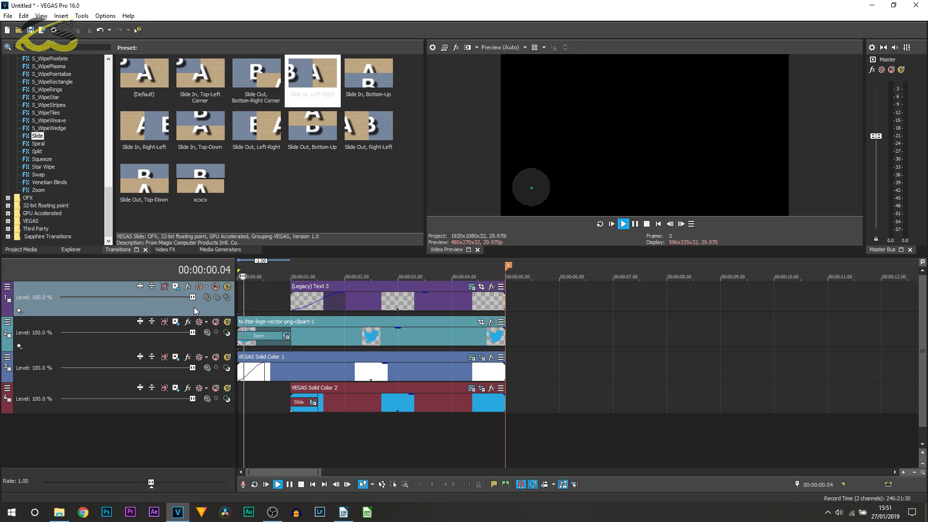
Stop playback and add a fade-out of about one second to the text event
{"action": "left_click", "coordinate": [636, 224]}
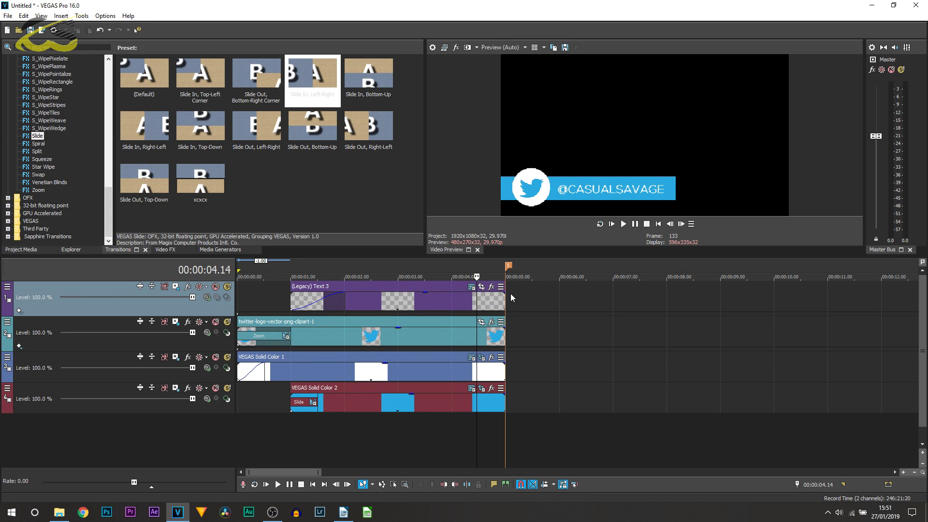
{"action": "left_click_drag", "start_coordinate": [505, 290], "coordinate": [451, 299]}
{"action": "left_click", "coordinate": [306, 424]}
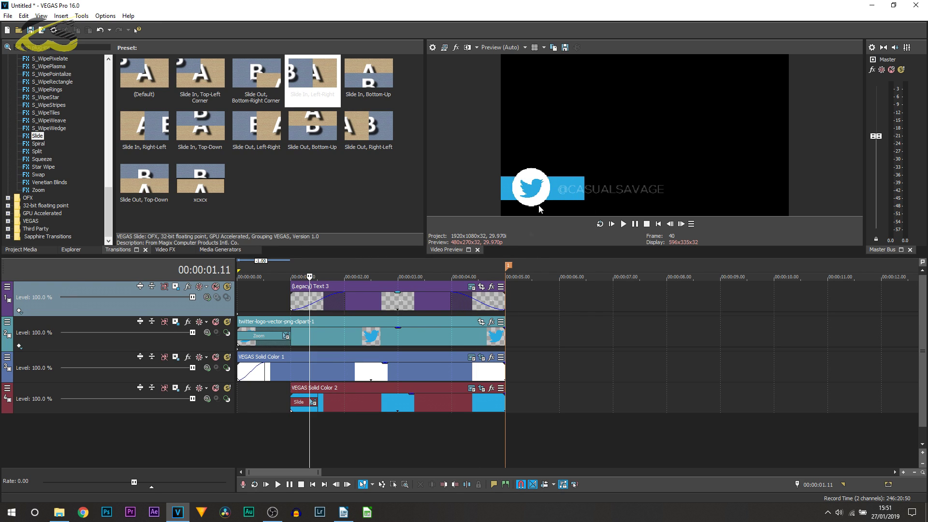
Apply the Slide Out, Right-Left transition to the end of the blue bar event, about half a second long
{"action": "mouse_move", "coordinate": [330, 104]}
{"action": "left_click_drag", "start_coordinate": [379, 142], "coordinate": [475, 408]}
{"action": "left_click", "coordinate": [249, 193]}
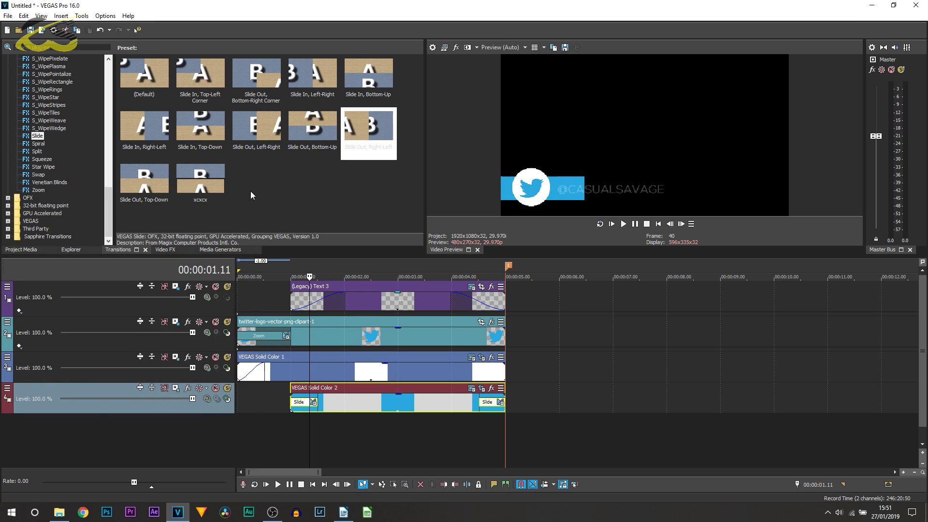
Add a fade-out of about half a second to the white circle event
{"action": "left_click", "coordinate": [503, 369]}
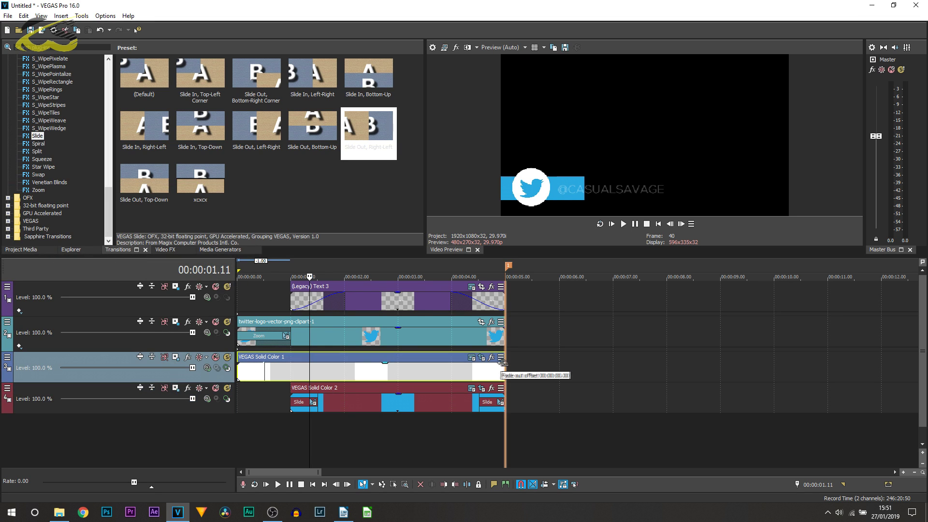
{"action": "left_click", "coordinate": [480, 399]}
{"action": "left_click", "coordinate": [484, 370]}
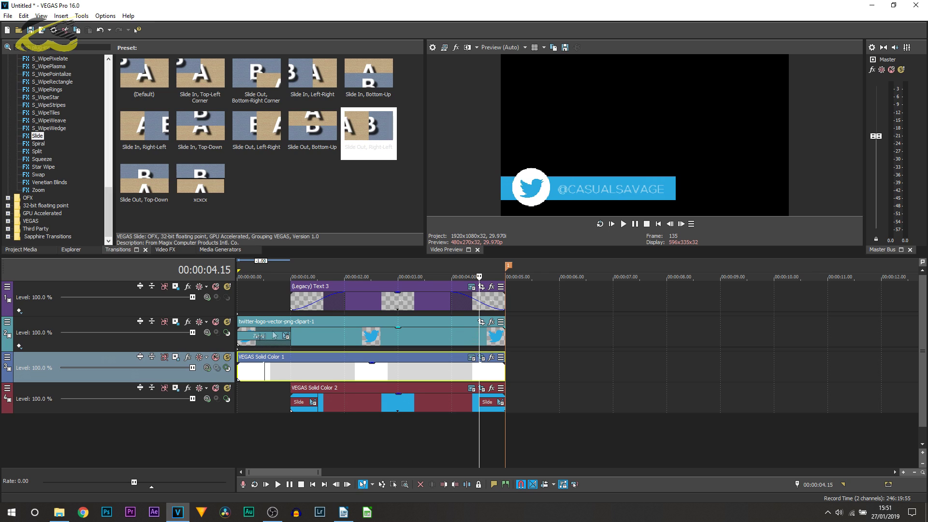
Apply the Zoom Out, Center transition to the end of the Twitter logo event
{"action": "left_click_drag", "start_coordinate": [261, 310], "coordinate": [275, 313]}
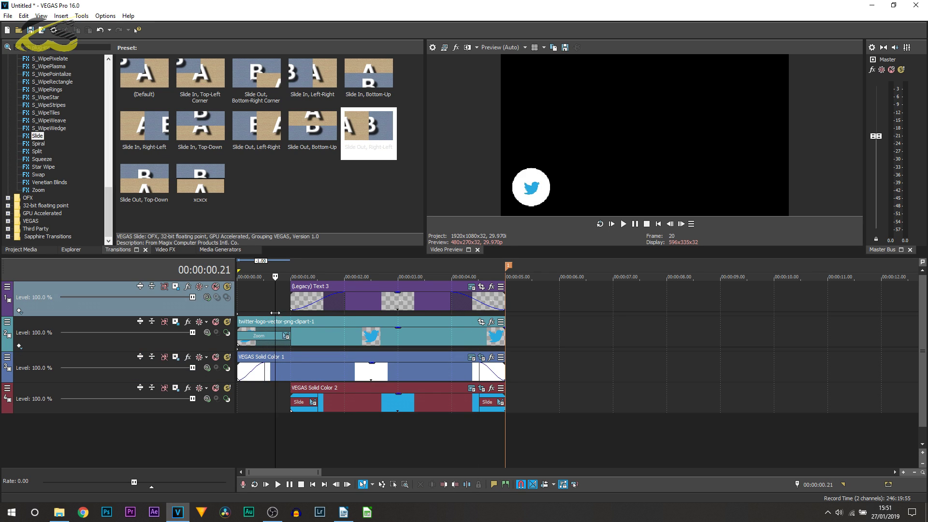
{"action": "left_click", "coordinate": [38, 190]}
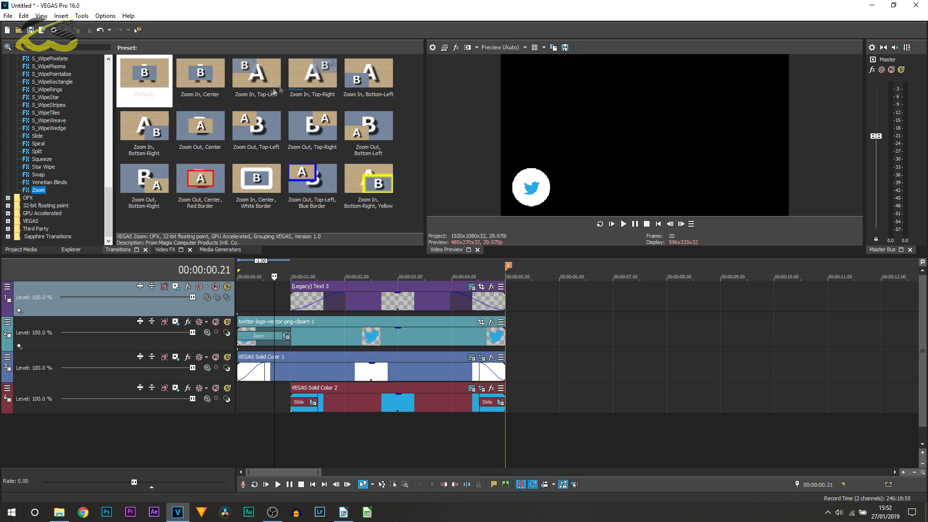
{"action": "left_click", "coordinate": [201, 125]}
{"action": "left_click_drag", "start_coordinate": [201, 126], "coordinate": [444, 257]}
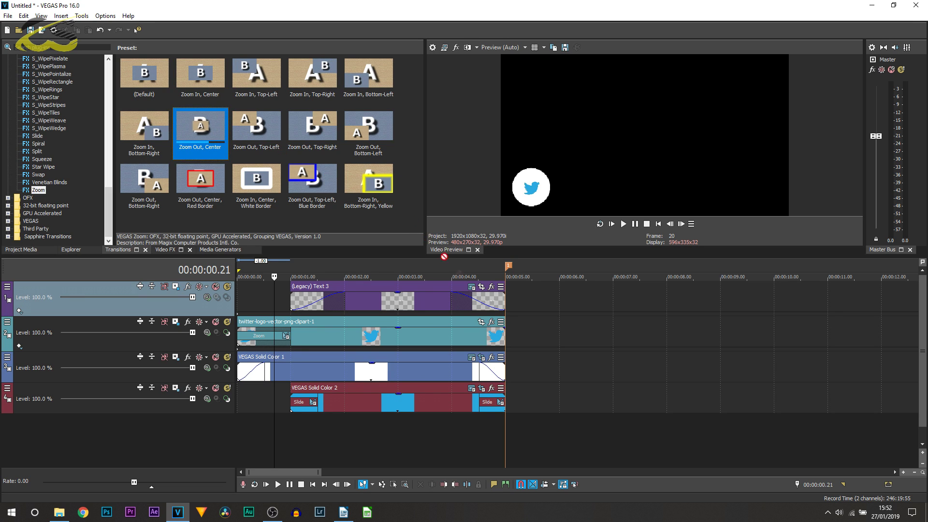
{"action": "left_click_drag", "start_coordinate": [503, 329], "coordinate": [503, 329]}
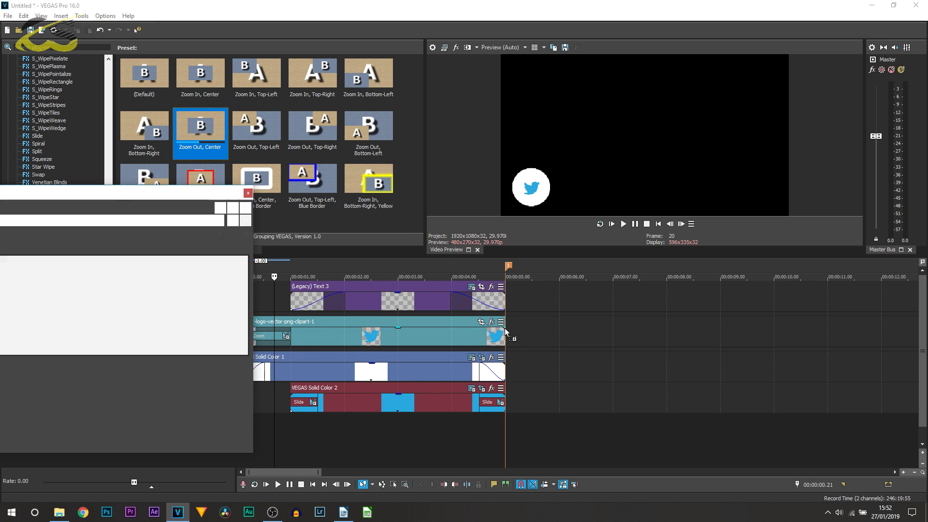
Play the finished lower third from the start and move to the middle of the animation
{"action": "left_click", "coordinate": [615, 226]}
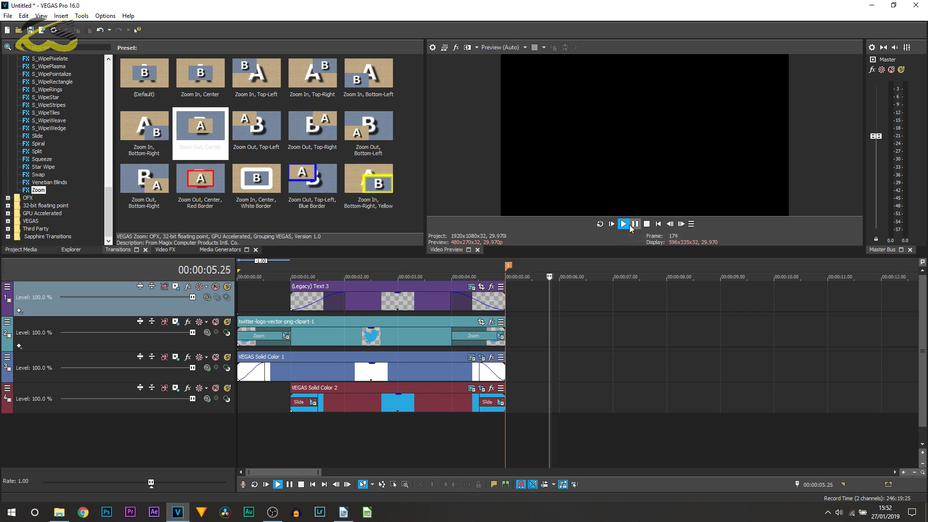
{"action": "key", "text": "space"}
{"action": "key", "text": "space"}
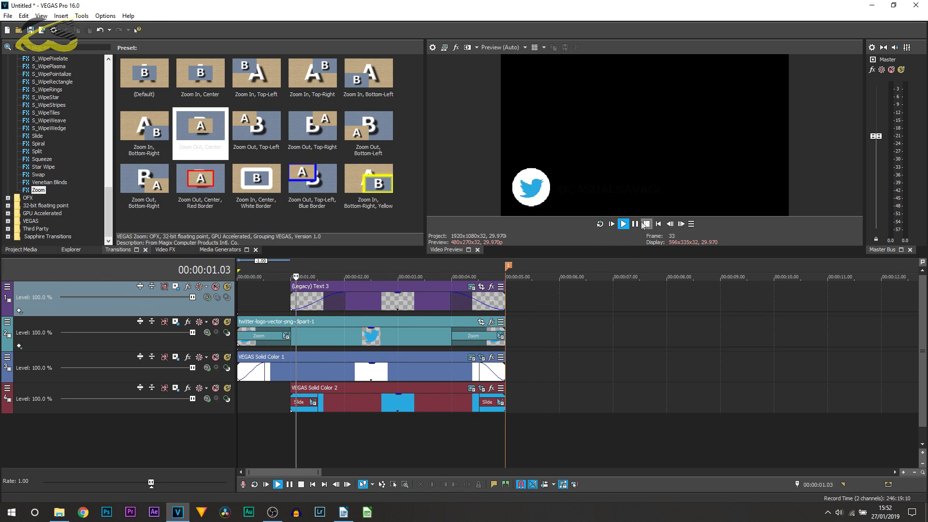
{"action": "left_click", "coordinate": [636, 224]}
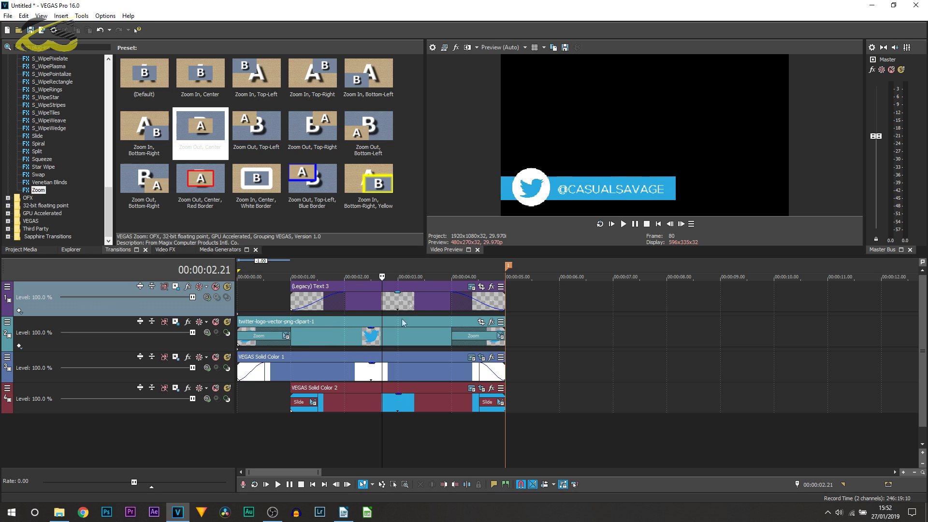
{"action": "left_click_drag", "start_coordinate": [382, 337], "coordinate": [402, 337]}
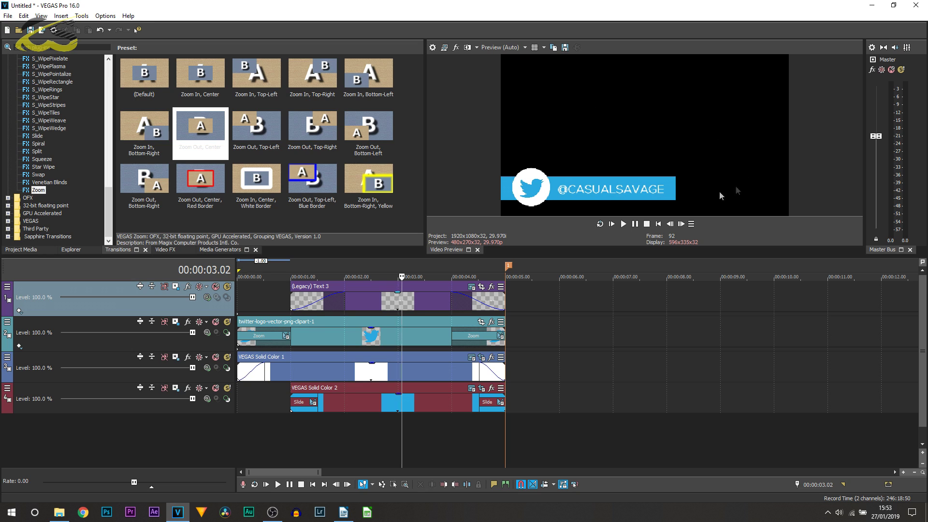
Add a Green solid color on a new lowest track and trim it to end at 5 seconds with the other events
{"action": "left_click", "coordinate": [220, 249]}
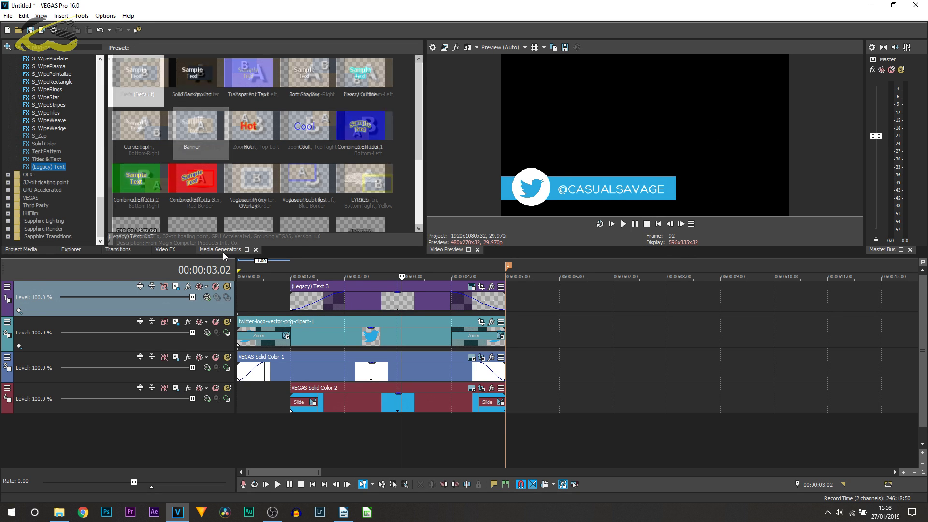
{"action": "left_click", "coordinate": [45, 144]}
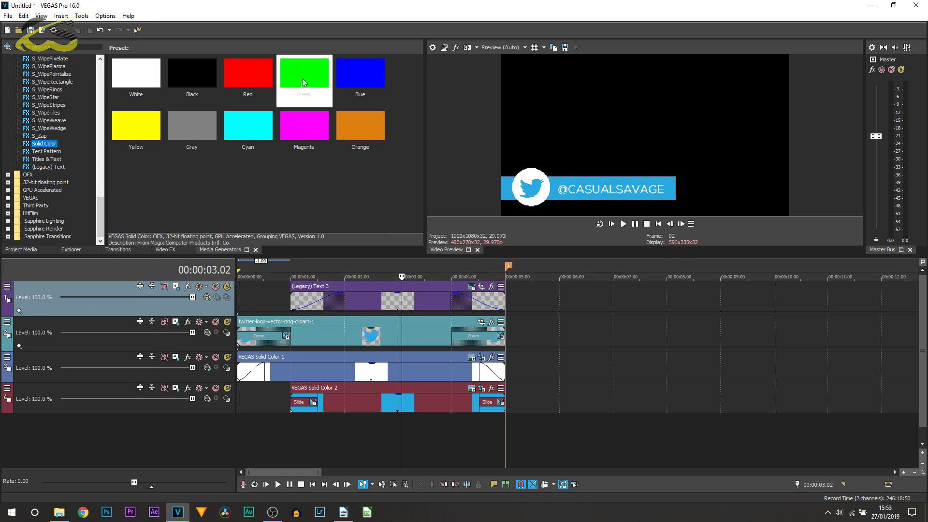
{"action": "left_click_drag", "start_coordinate": [312, 65], "coordinate": [427, 441]}
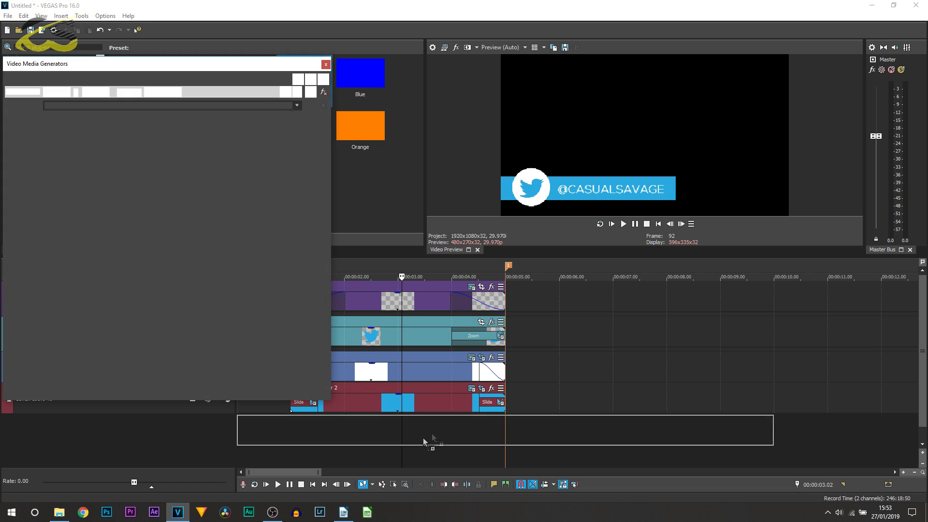
{"action": "left_click", "coordinate": [508, 434]}
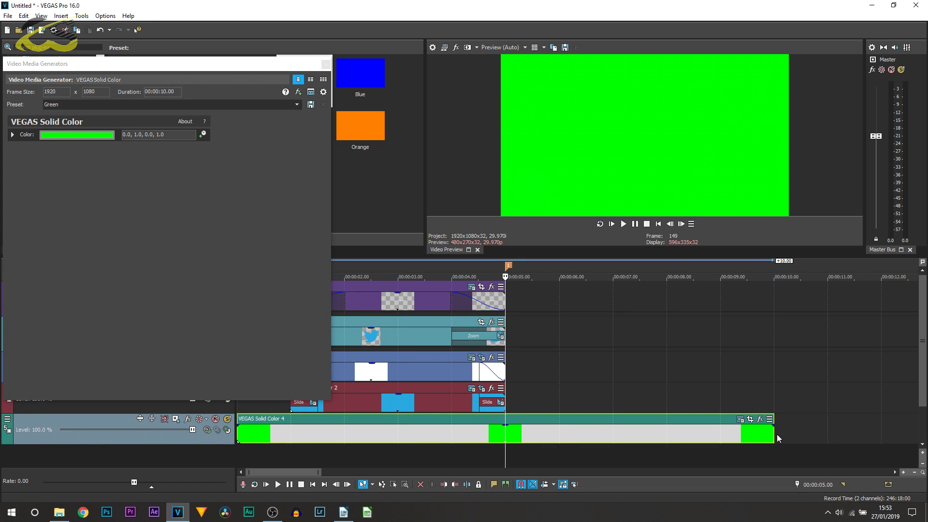
{"action": "left_click_drag", "start_coordinate": [779, 438], "coordinate": [506, 437]}
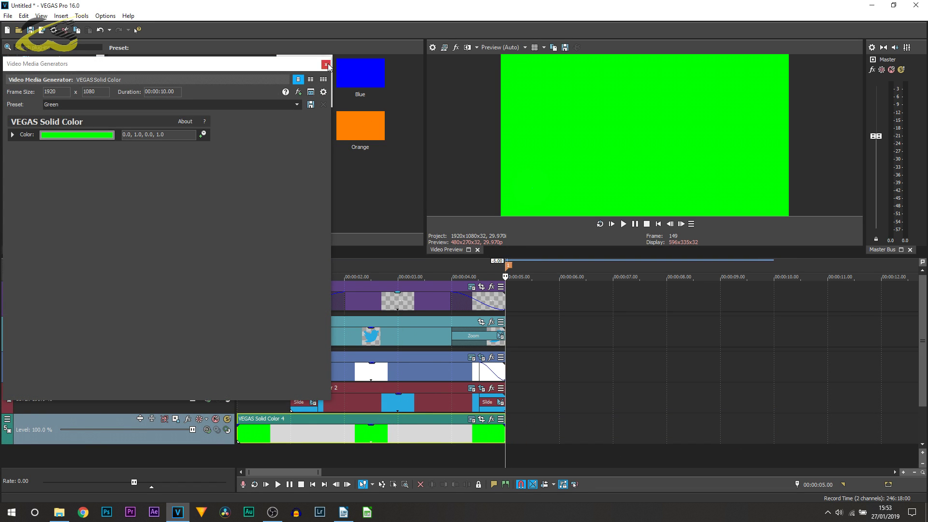
{"action": "left_click", "coordinate": [326, 64]}
Play the lower third over the green background from the start and pause it
{"action": "left_click", "coordinate": [341, 334]}
{"action": "left_click", "coordinate": [611, 224]}
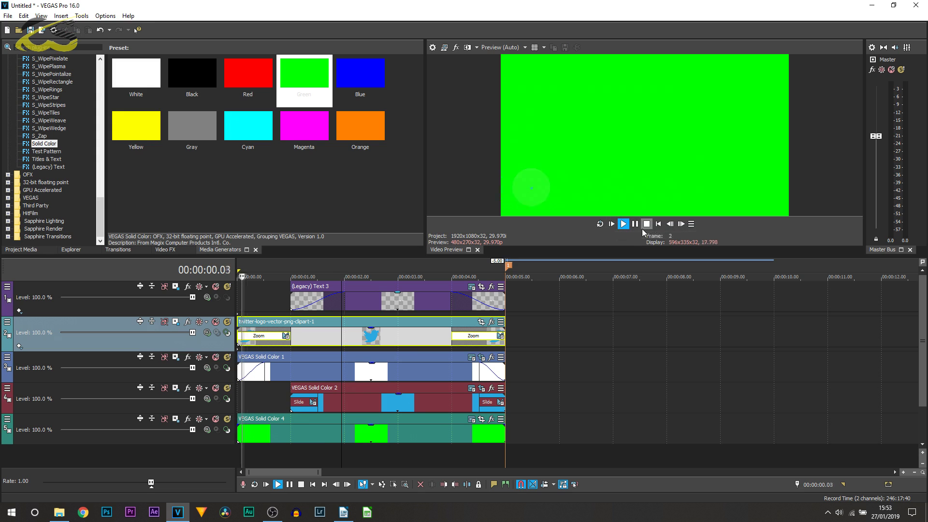
{"action": "left_click", "coordinate": [636, 225]}
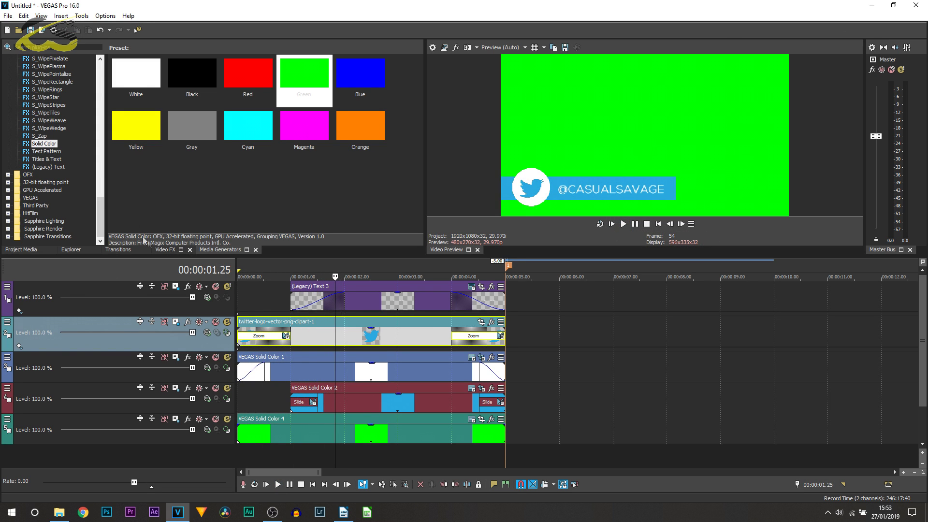
Try the Chroma Keyer's Green Screen preset on the green background event, then remove the effect
{"action": "left_click", "coordinate": [163, 249]}
{"action": "left_click", "coordinate": [53, 151]}
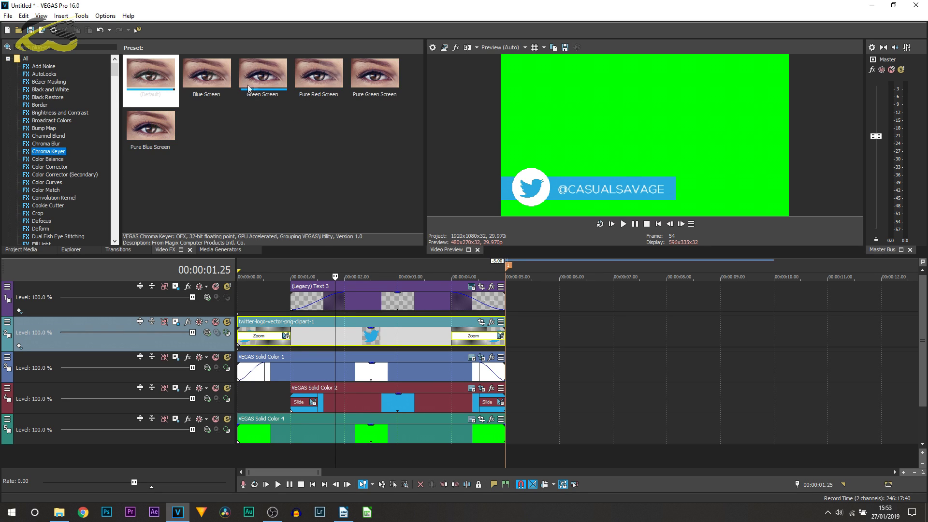
{"action": "left_click_drag", "start_coordinate": [248, 87], "coordinate": [282, 116]}
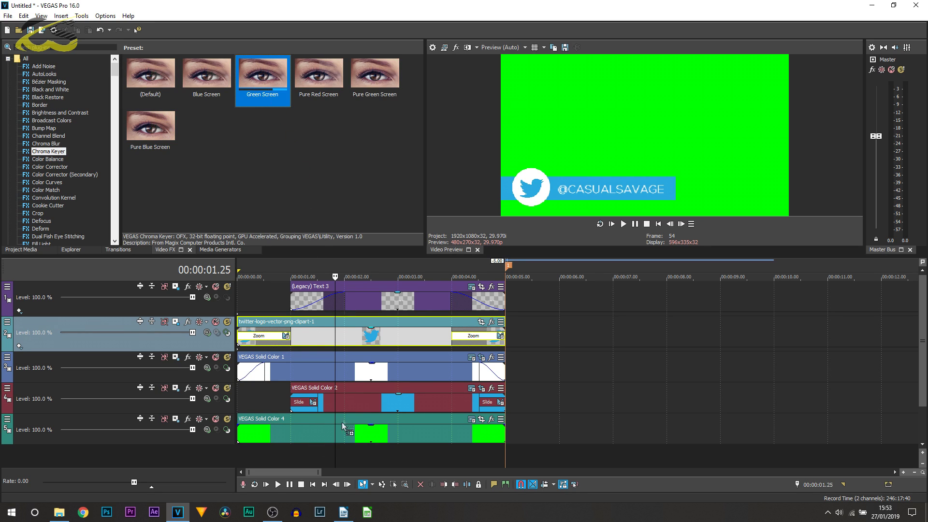
{"action": "left_click_drag", "start_coordinate": [338, 433], "coordinate": [339, 433]}
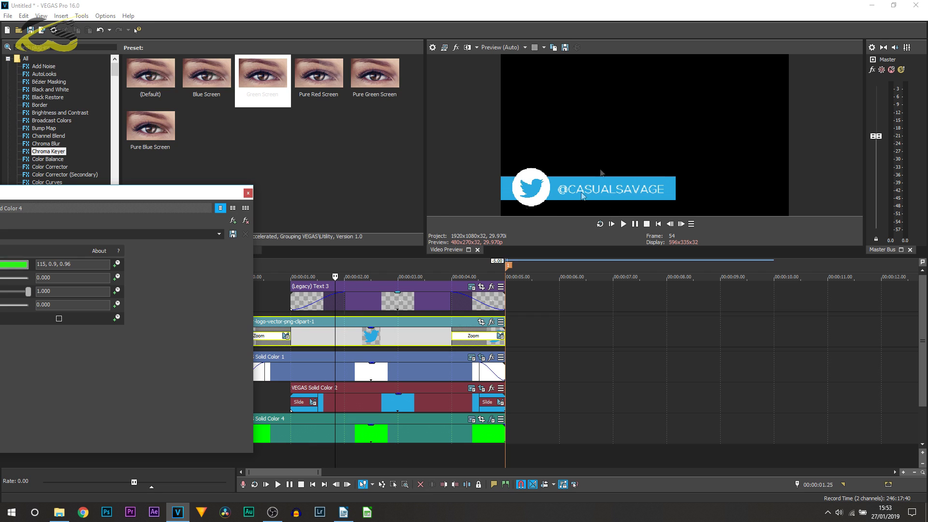
{"action": "left_click", "coordinate": [246, 221]}
{"action": "left_click", "coordinate": [249, 192]}
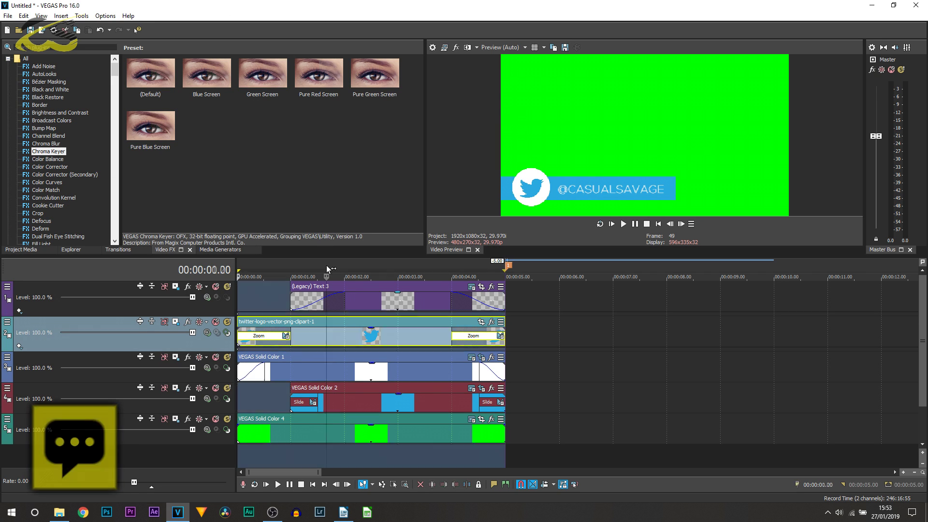
Select the time range from 0 to 5 seconds and delete the green background track
{"action": "double_click", "coordinate": [363, 365]}
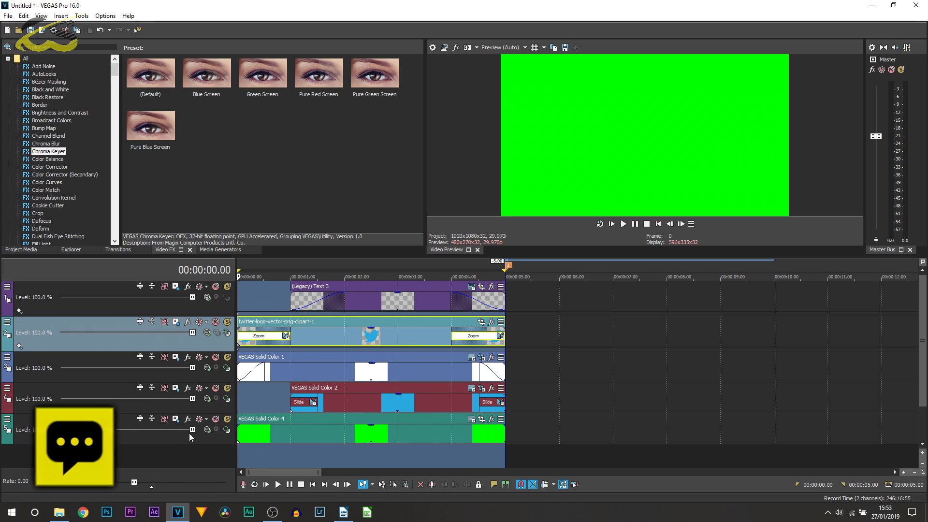
{"action": "right_click", "coordinate": [93, 415]}
{"action": "left_click", "coordinate": [152, 298]}
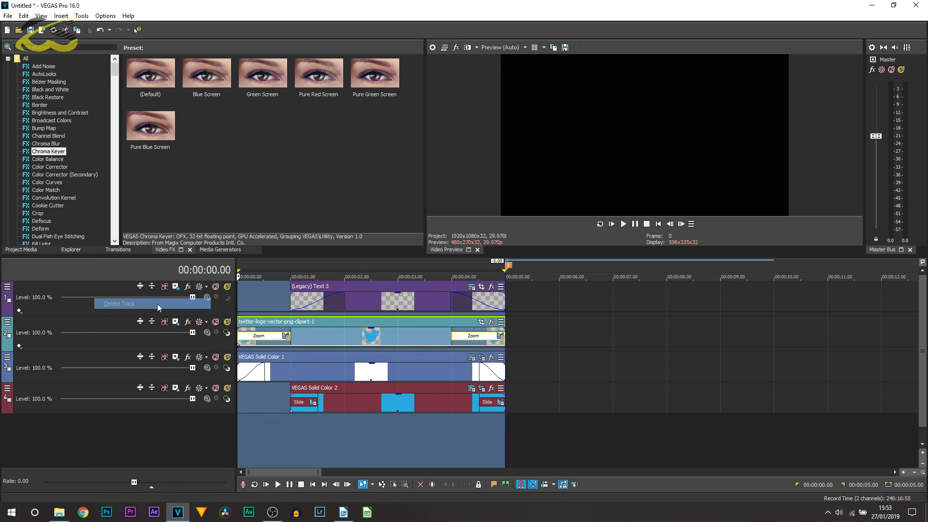
{"action": "left_click", "coordinate": [361, 423]}
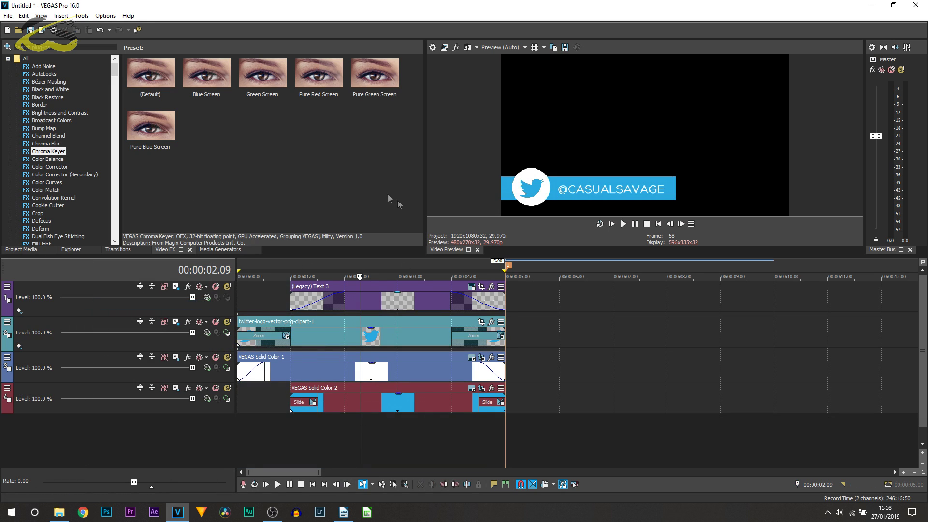
Set the video preview quality to Best (Full)
{"action": "left_click", "coordinate": [505, 48]}
{"action": "mouse_move", "coordinate": [498, 89]}
{"action": "left_click", "coordinate": [551, 99]}
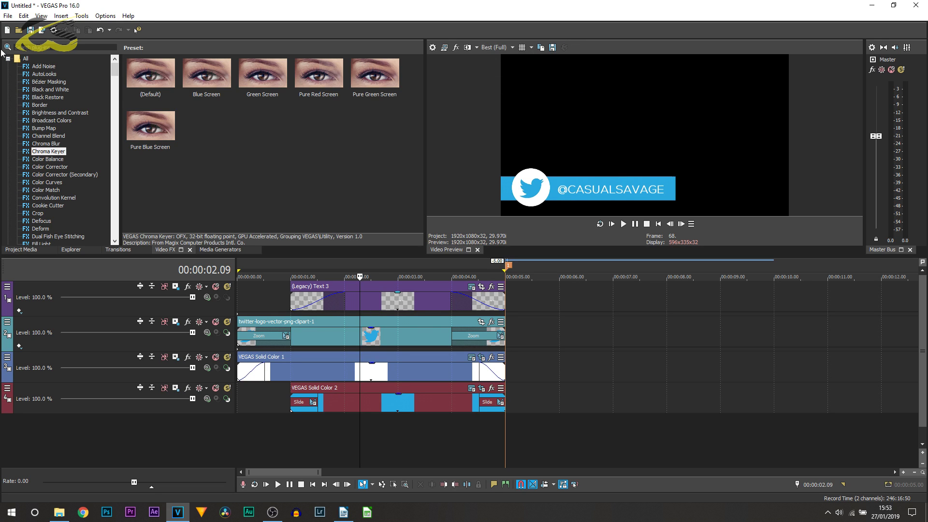
Start a render of the project and choose the QuickTime 7 format with the Alpha Render template
{"action": "left_click", "coordinate": [41, 31]}
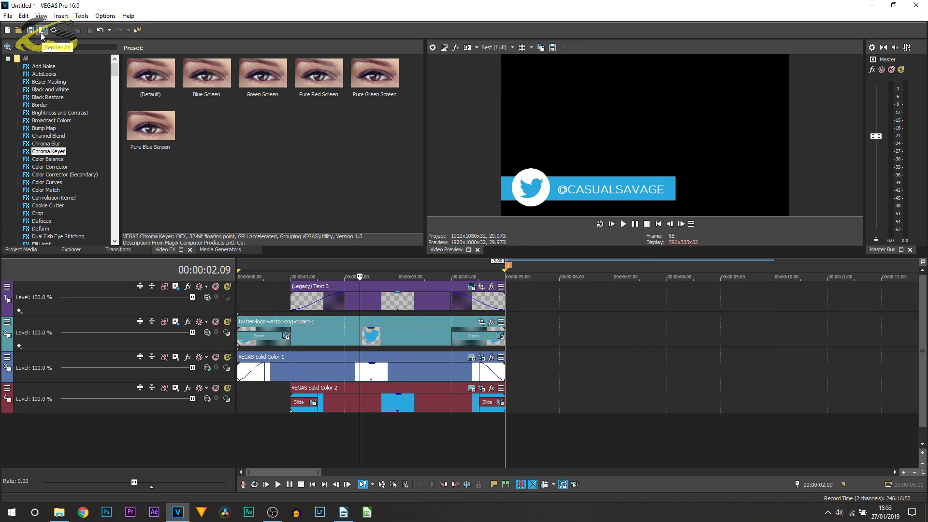
{"action": "left_click", "coordinate": [316, 205]}
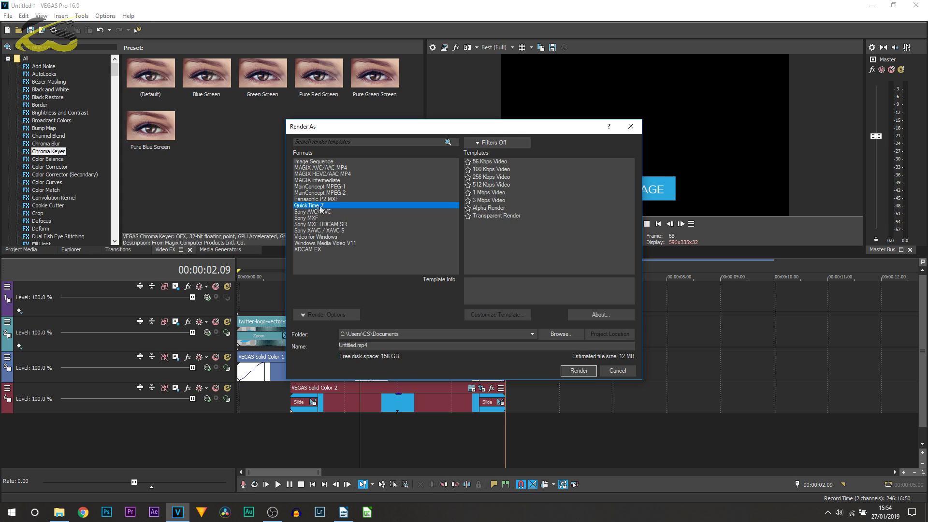
{"action": "left_click", "coordinate": [518, 209]}
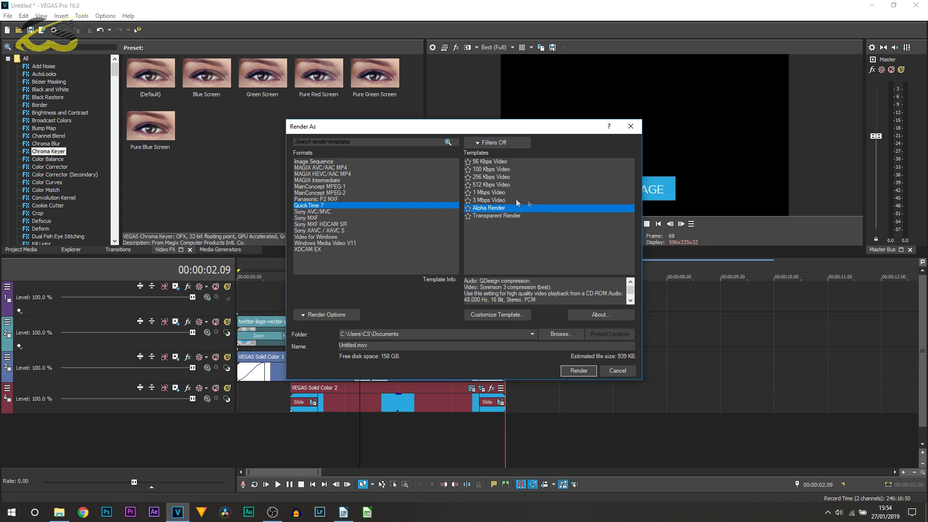
{"action": "left_click", "coordinate": [520, 202]}
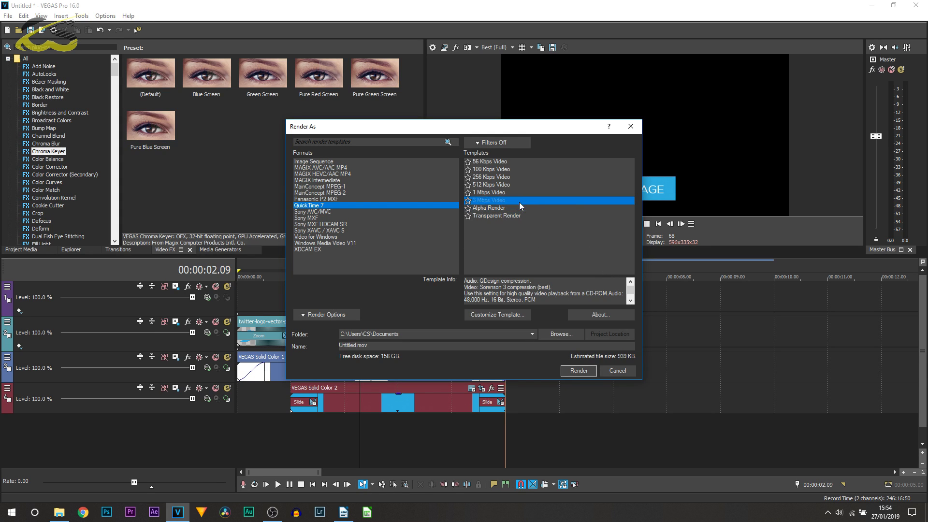
{"action": "left_click", "coordinate": [500, 208]}
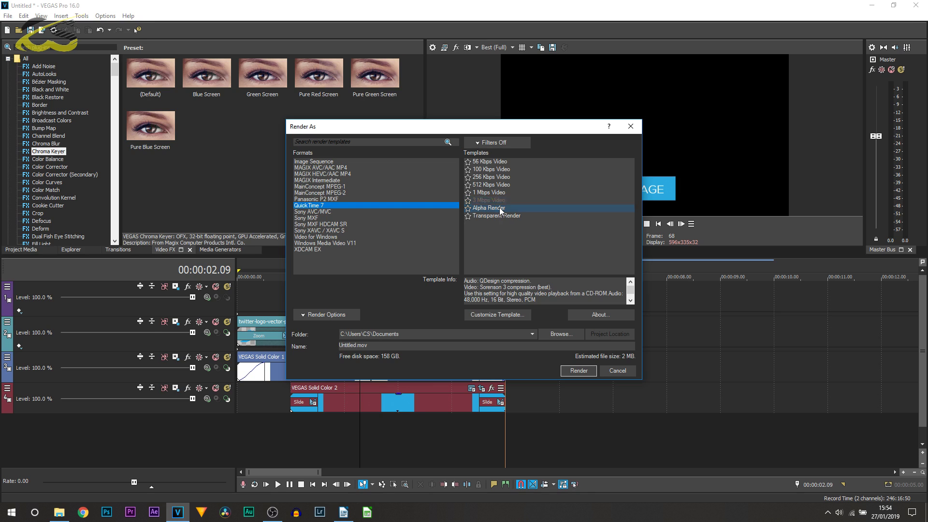
Review the Alpha Render template's custom QuickTime 7 settings, including its frame rate options, and close them without changes
{"action": "left_click", "coordinate": [507, 314]}
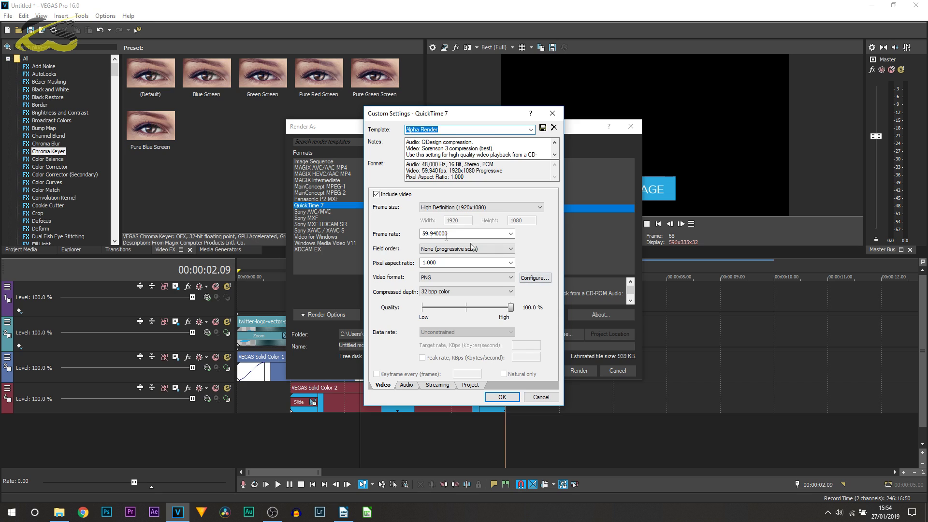
{"action": "left_click", "coordinate": [510, 234]}
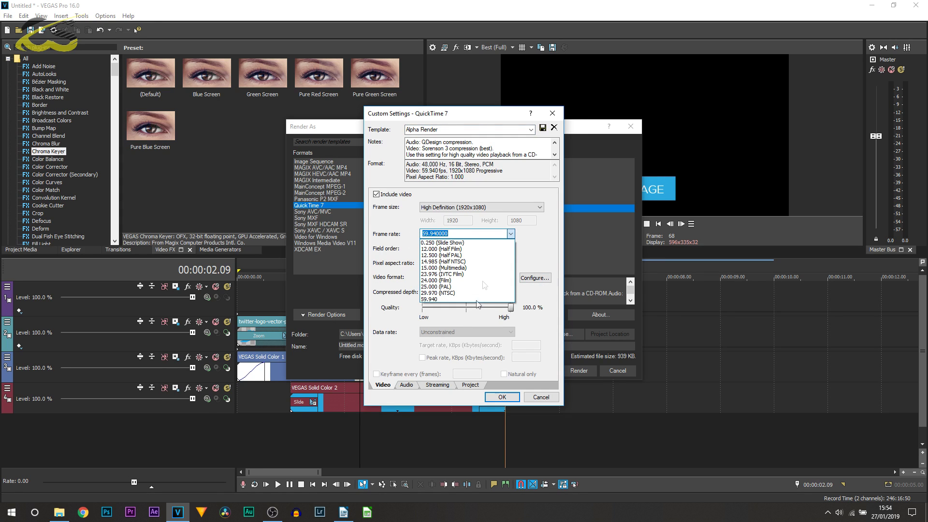
{"action": "left_click", "coordinate": [557, 252]}
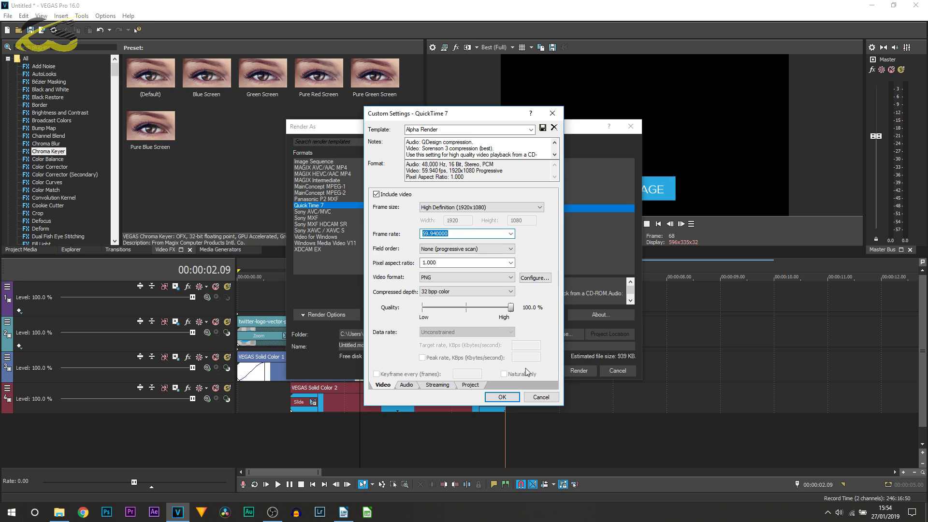
{"action": "left_click", "coordinate": [452, 129]}
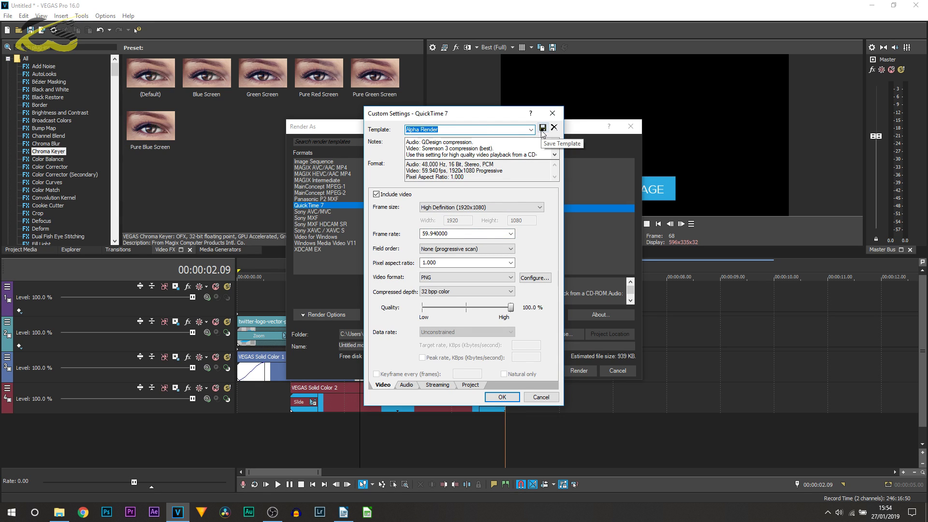
{"action": "left_click", "coordinate": [552, 113]}
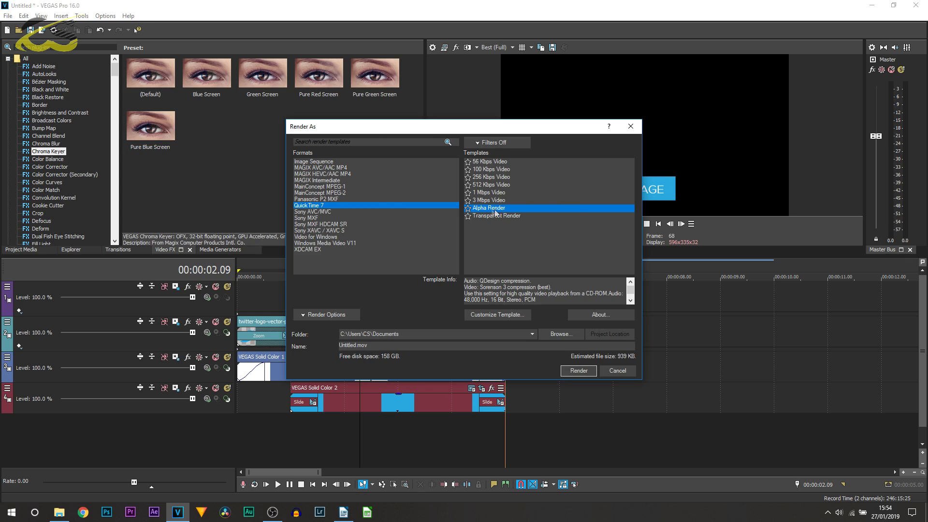
Name the output file SAMPLE, render it, and dismiss the render progress dialog once rendering completes
{"action": "double_click", "coordinate": [404, 344]}
{"action": "type", "text": "SANOKLE"}
{"action": "key", "text": "Return"}
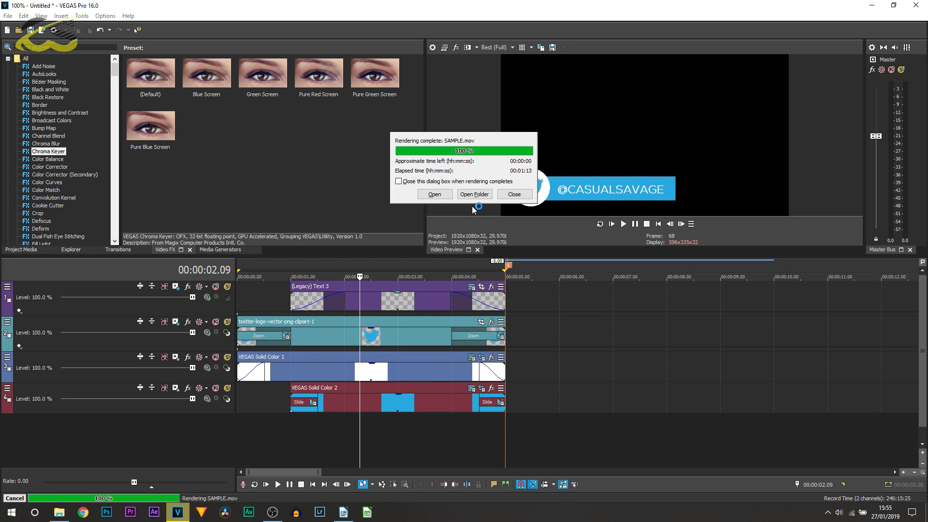
{"action": "left_click", "coordinate": [503, 197]}
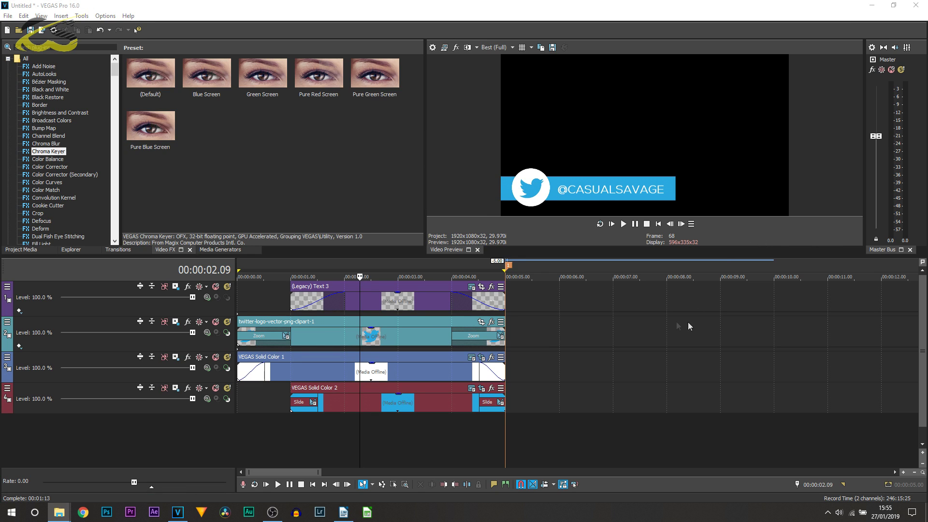
Add a red Solid Color event to the bottom track at about 00:00:06.13, keeping its default generator settings
{"action": "left_click", "coordinate": [582, 390]}
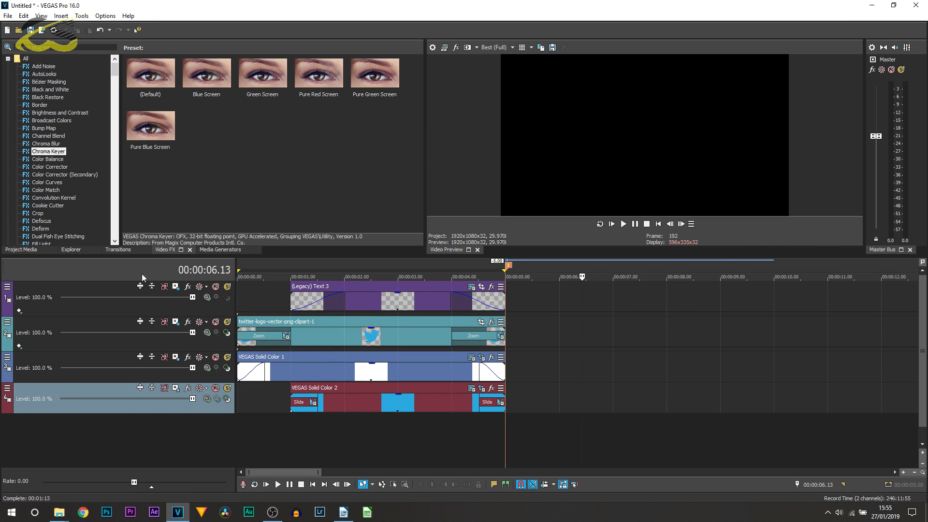
{"action": "left_click", "coordinate": [230, 249]}
{"action": "left_click", "coordinate": [278, 77]}
{"action": "left_click_drag", "start_coordinate": [268, 77], "coordinate": [588, 402]}
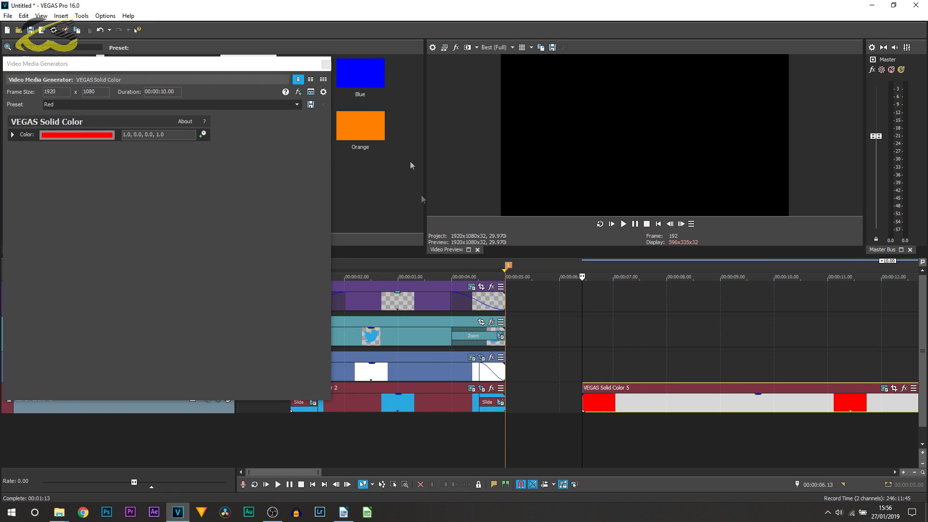
{"action": "left_click", "coordinate": [326, 64]}
Import the rendered SAMPLE.mov onto the third track, above the red Solid Color event
{"action": "left_click", "coordinate": [610, 367]}
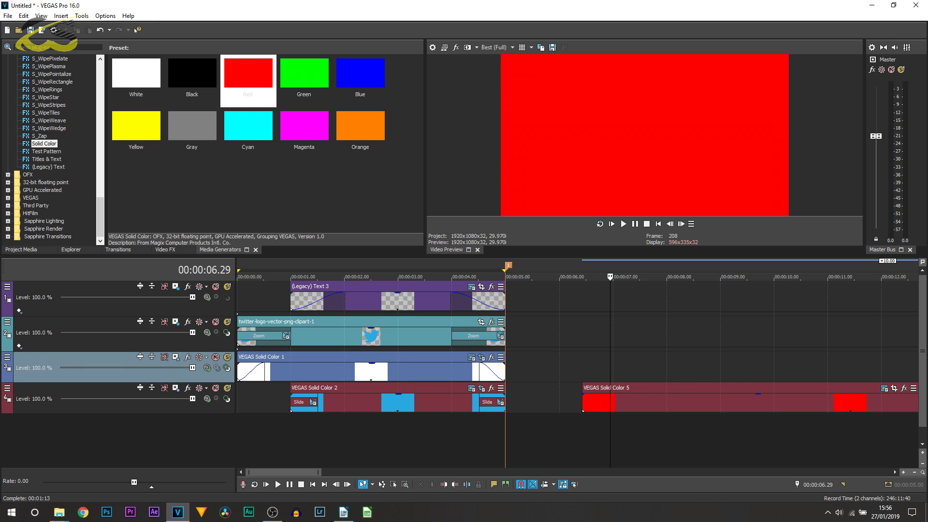
{"action": "left_click_drag", "start_coordinate": [640, 322], "coordinate": [604, 363]}
{"action": "left_click", "coordinate": [617, 381]}
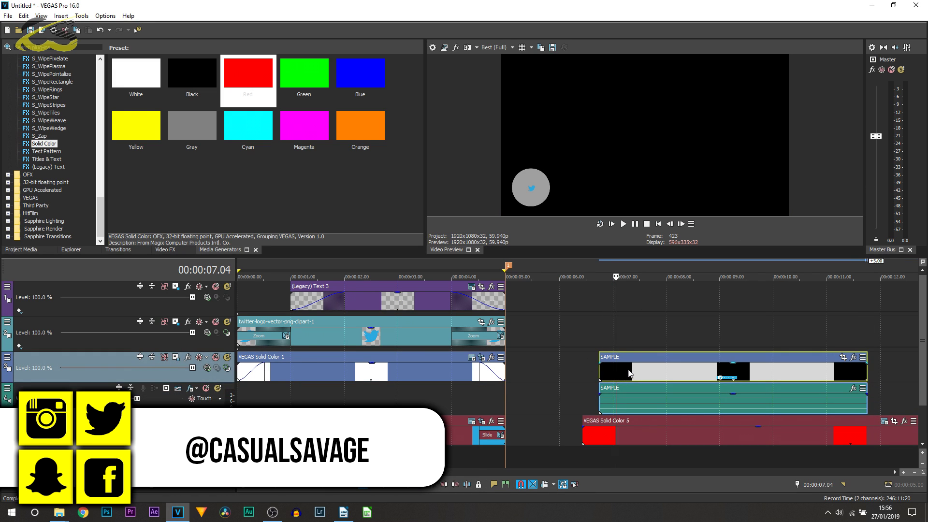
Scrub through the SAMPLE event to check how its background shows over the red solid color
{"action": "left_click", "coordinate": [759, 365]}
{"action": "left_click", "coordinate": [605, 390]}
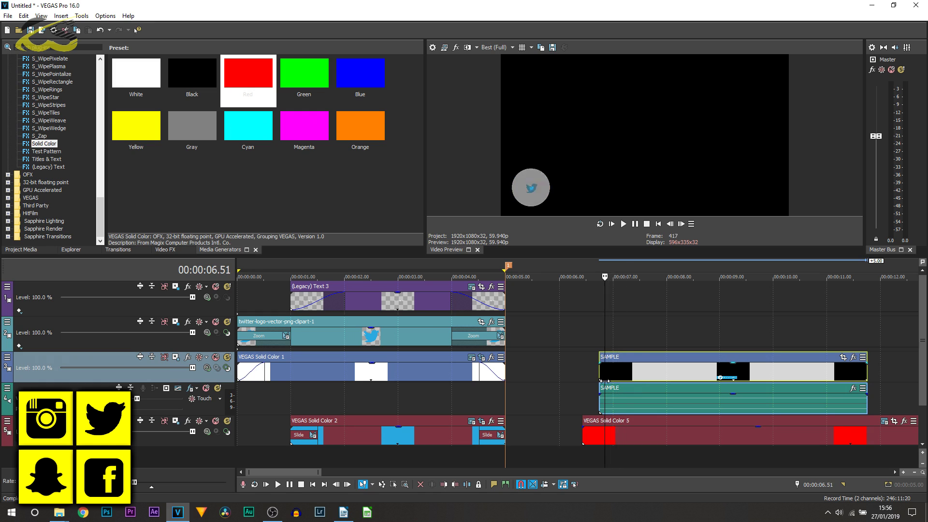
{"action": "left_click", "coordinate": [684, 391]}
{"action": "left_click", "coordinate": [652, 390]}
{"action": "left_click", "coordinate": [710, 389]}
{"action": "left_click", "coordinate": [679, 388]}
{"action": "left_click", "coordinate": [693, 386]}
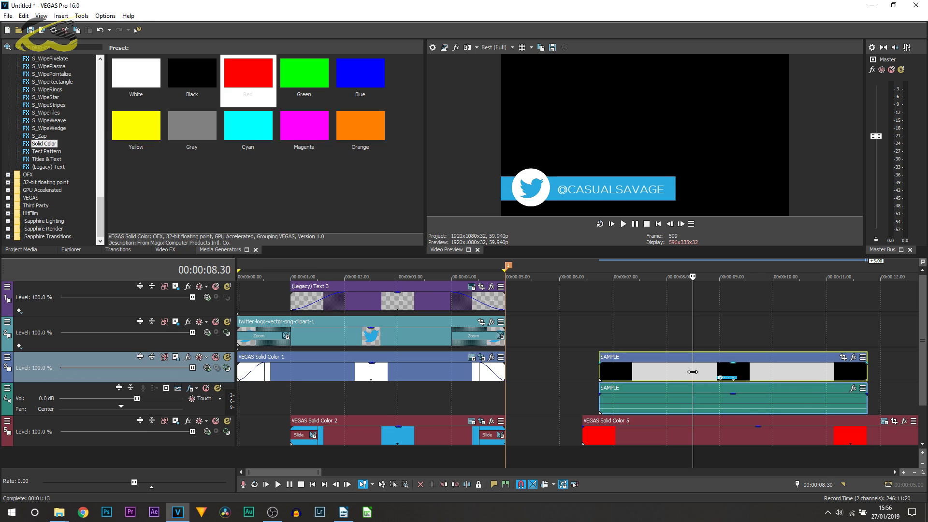
Set the alpha channel of the SAMPLE video event's media to Straight (unmatted) and play the clip from its start
{"action": "right_click", "coordinate": [692, 372]}
{"action": "left_click", "coordinate": [734, 500]}
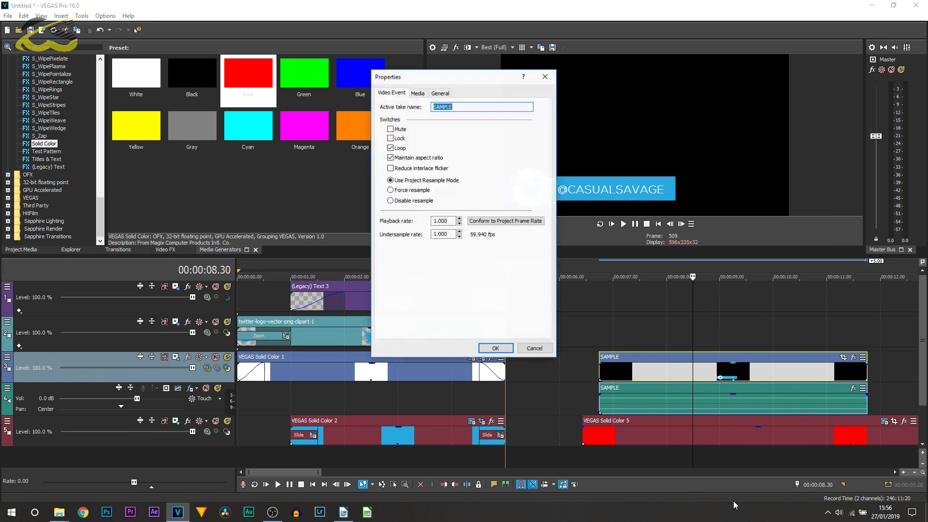
{"action": "left_click", "coordinate": [418, 95]}
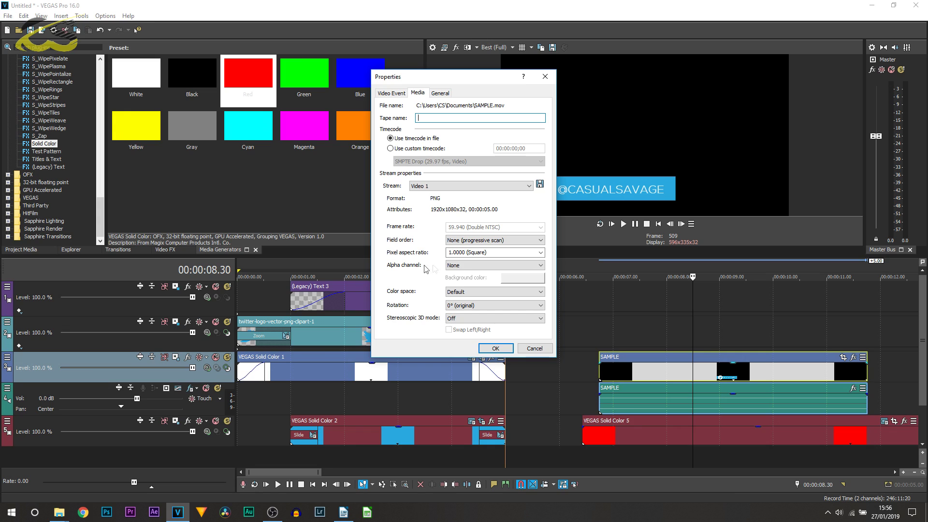
{"action": "left_click", "coordinate": [478, 266]}
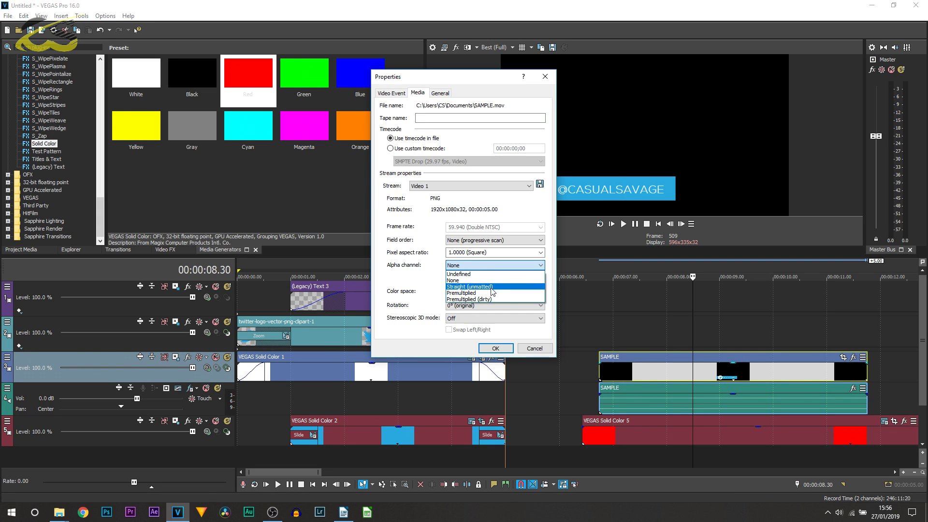
{"action": "left_click", "coordinate": [492, 288]}
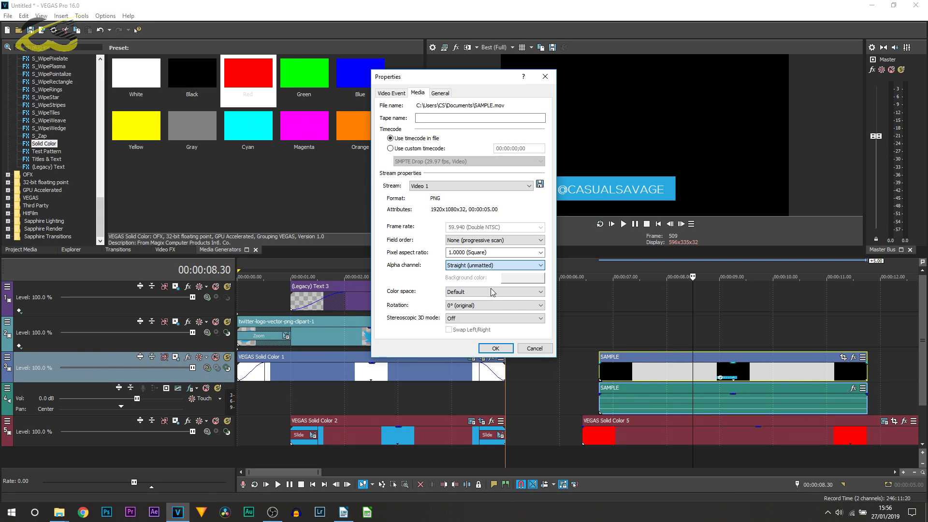
{"action": "left_click", "coordinate": [508, 349]}
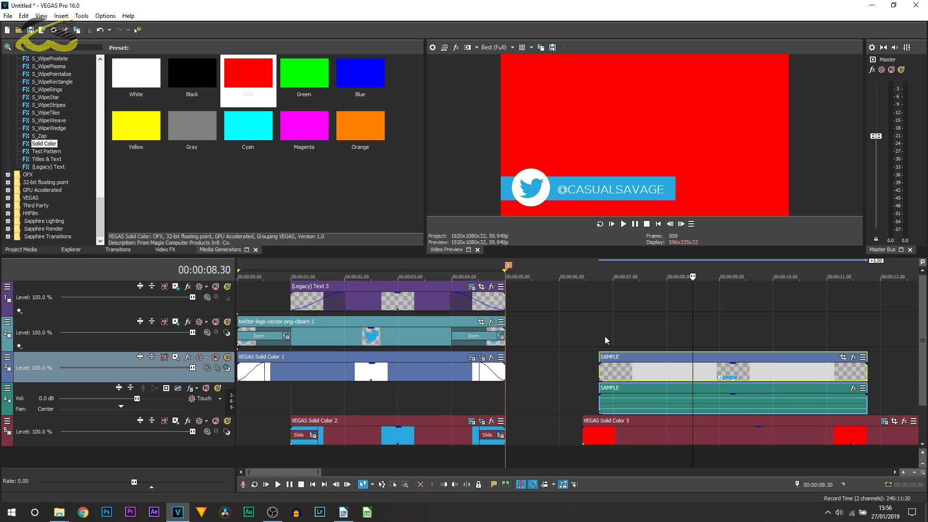
{"action": "left_click", "coordinate": [599, 341]}
{"action": "left_click", "coordinate": [623, 224]}
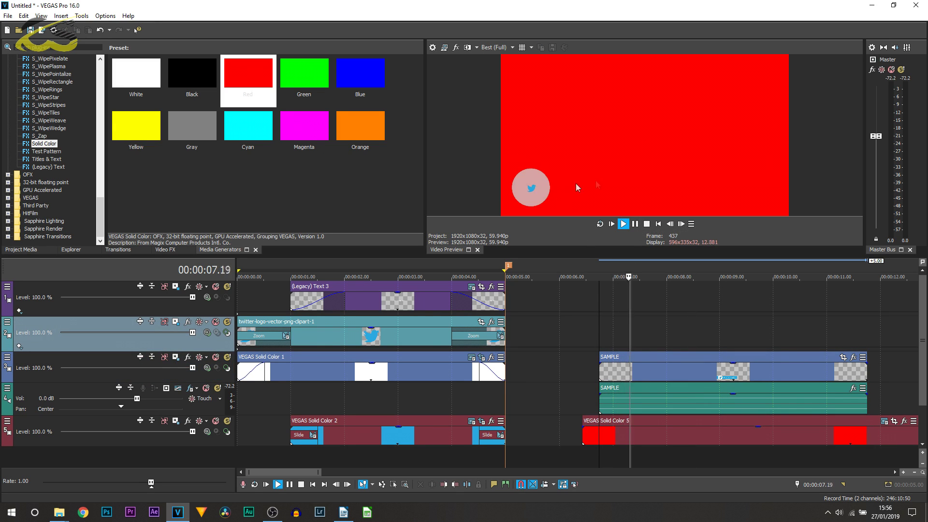